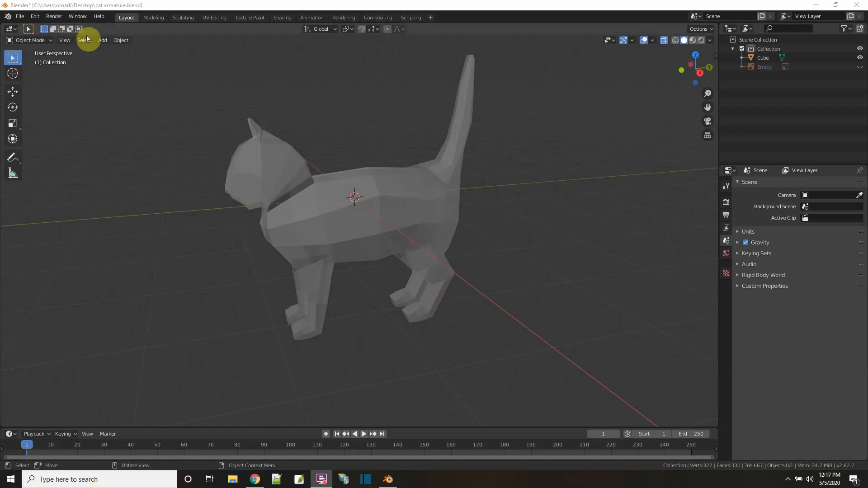
Step: In right orthographic view, add a single-bone armature and move it about 2.5 m along Y to behind the cat's hips
mouse_move(454, 242)
middle_down()
mouse_move(464, 254)
mouse_move(410, 242)
mouse_move(443, 248)
middle_up()
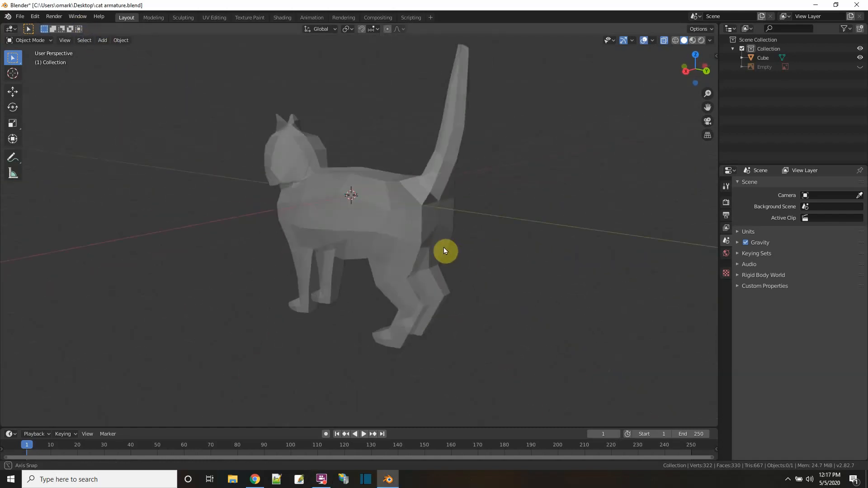
click(688, 72)
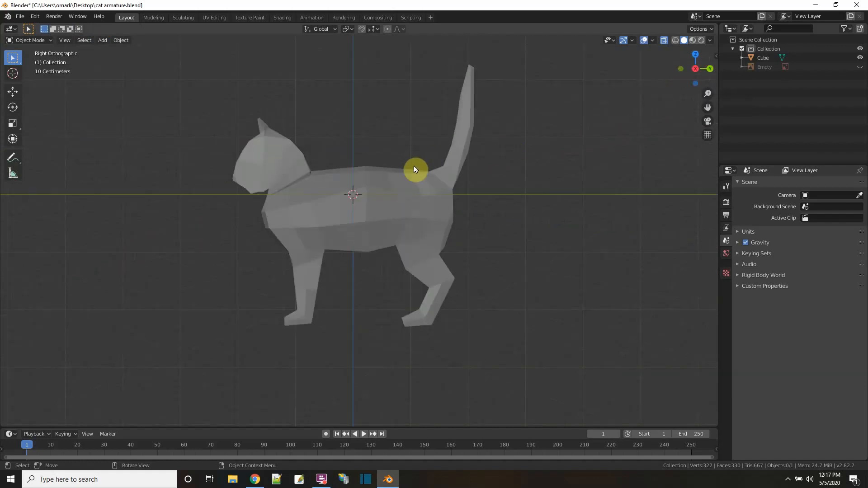
click(103, 40)
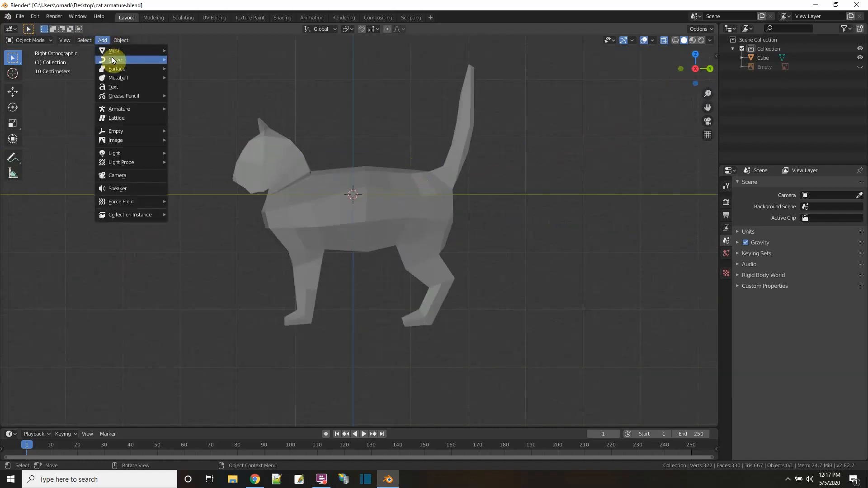
mouse_move(130, 109)
click(196, 110)
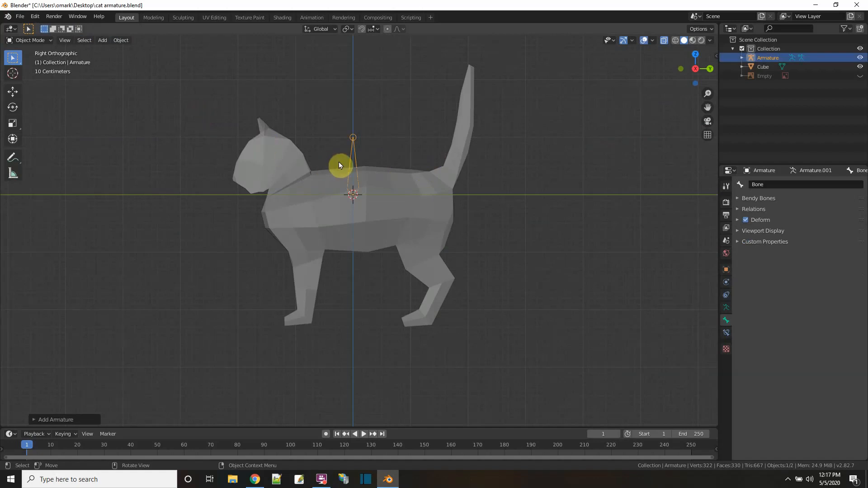
key(g)
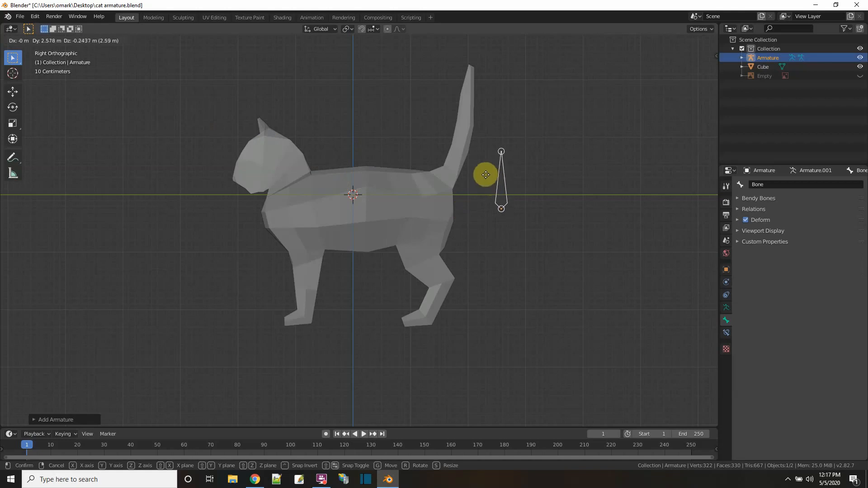
click(476, 176)
click(493, 156)
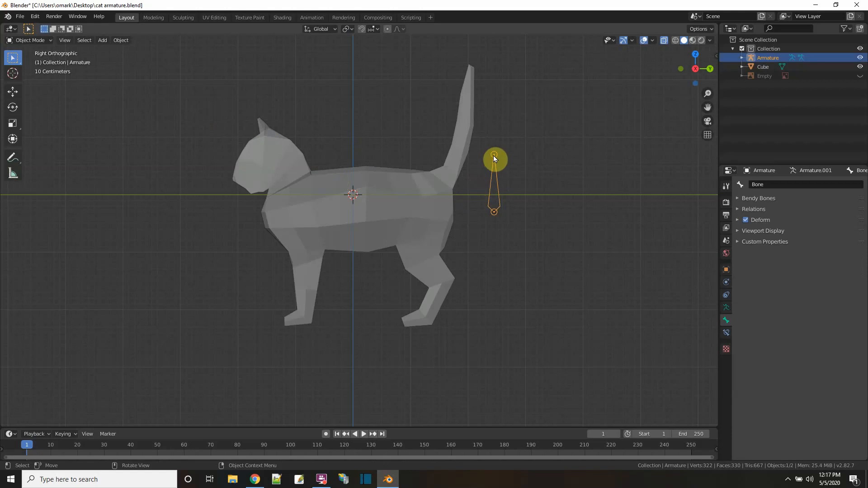
Step: Edit the armature and move the bone's tip into the cat's hips, at about Y -1.11 m, Z 0.33 m
click(42, 40)
click(35, 57)
click(494, 155)
key(g)
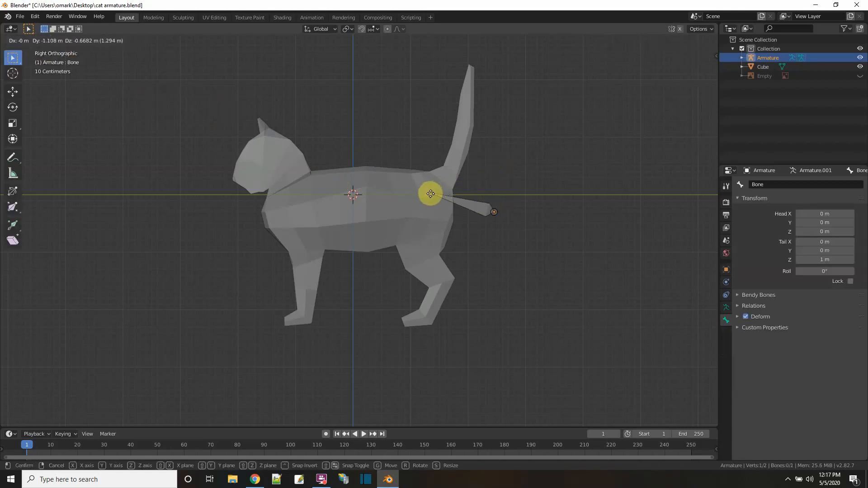
click(430, 194)
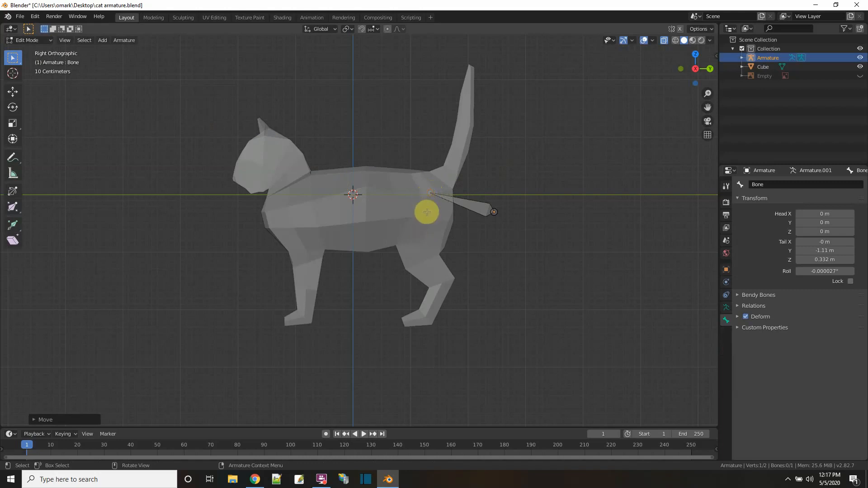
key(n)
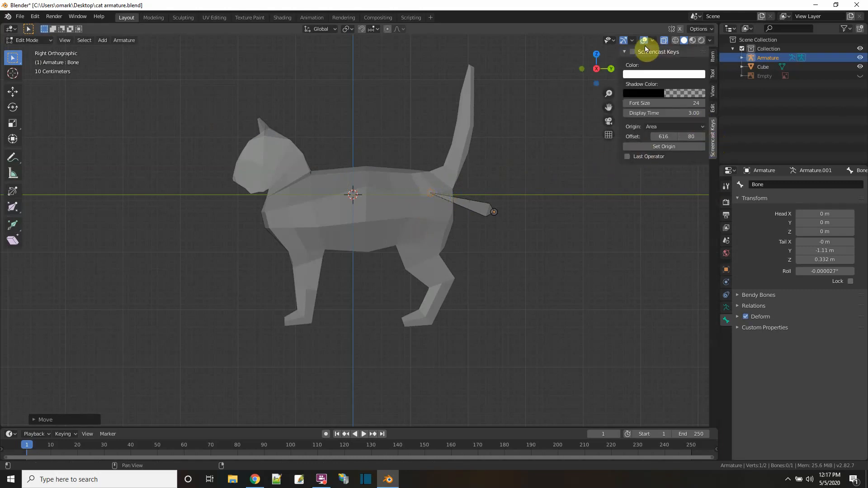
key(n)
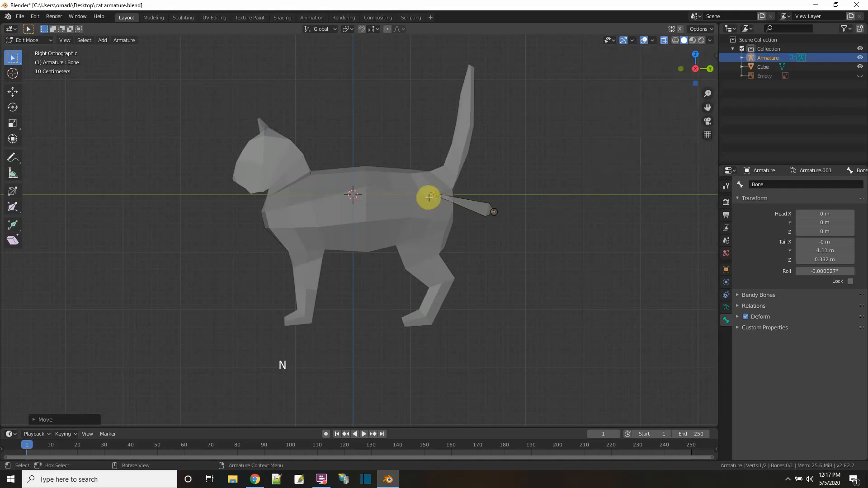
Step: Extrude three spine bones from the hip joint along the back, ending at the shoulders at about Y -3.44 m, Z 0.3 m
key(e)
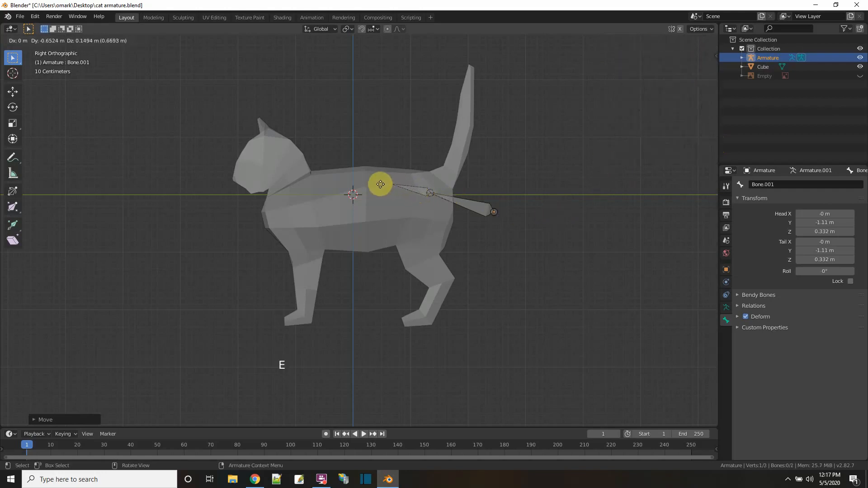
click(380, 183)
key(e)
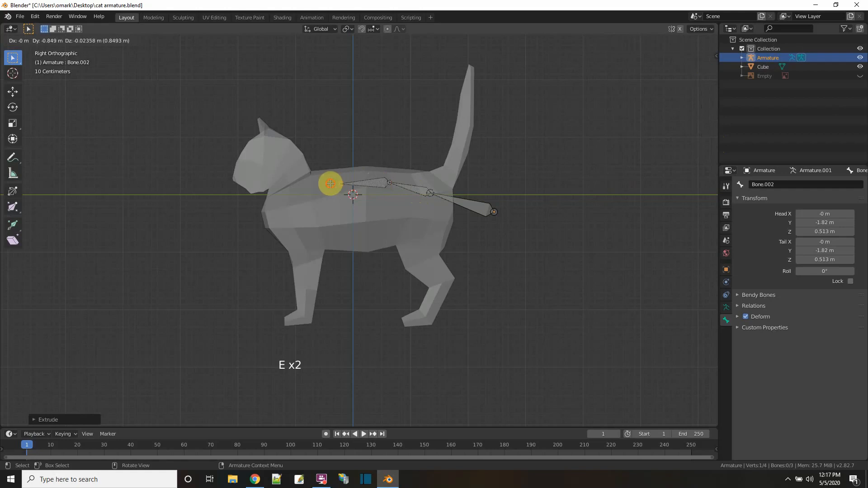
click(332, 183)
key(e)
click(286, 194)
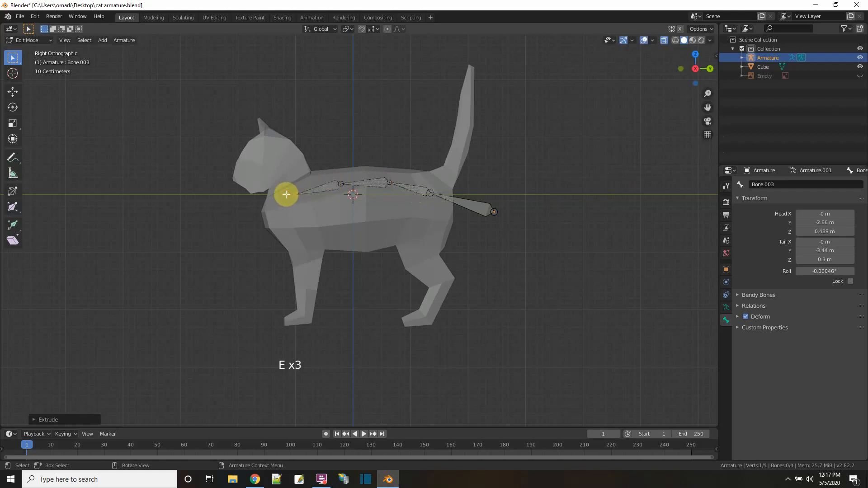
Step: Extrude a neck bone up into the head and a head bone forward to the muzzle, ending at about Y -4.33 m, Z 0.65 m
key(e)
click(276, 163)
key(e)
right_click(240, 177)
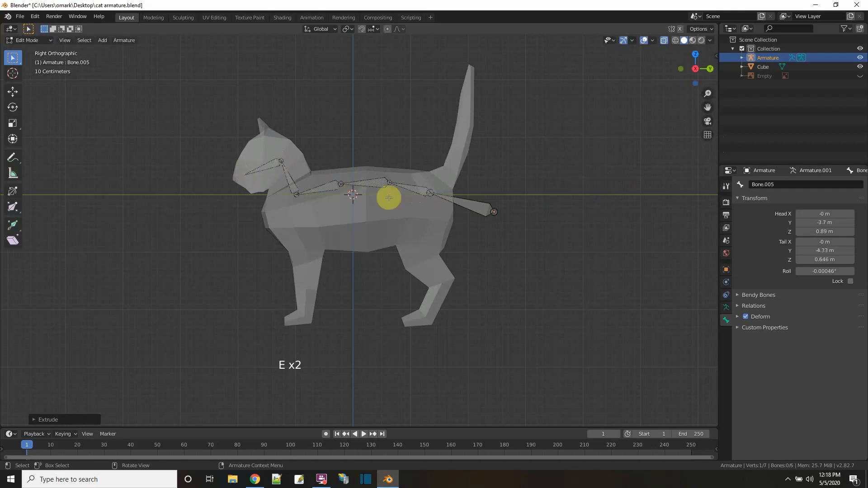
Step: Extrude a chain of four bones from the hip joint up through the tail, ending at about Y -0.48 m, Z 2.08 m
click(445, 186)
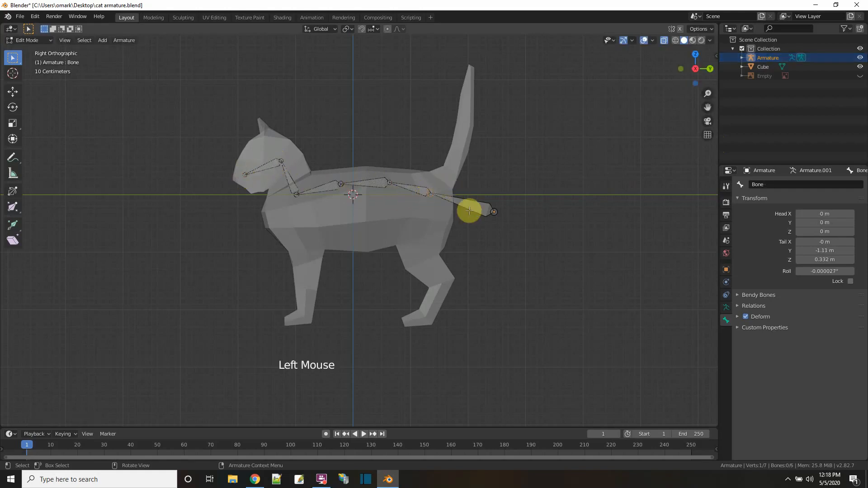
key(r)
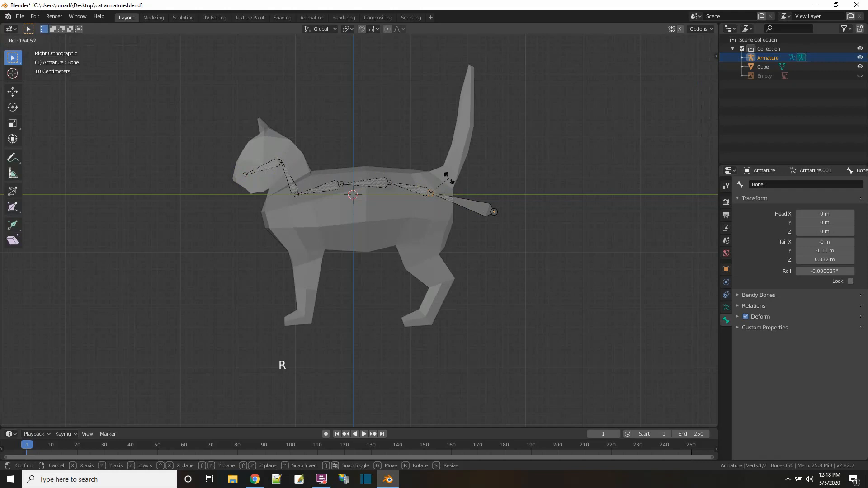
click(436, 191)
key(e)
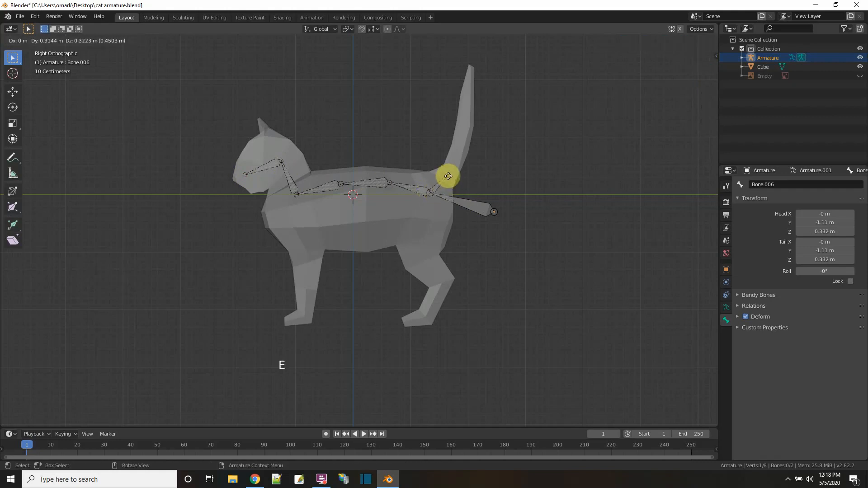
click(448, 176)
key(e)
click(457, 151)
key(e)
click(462, 123)
key(e)
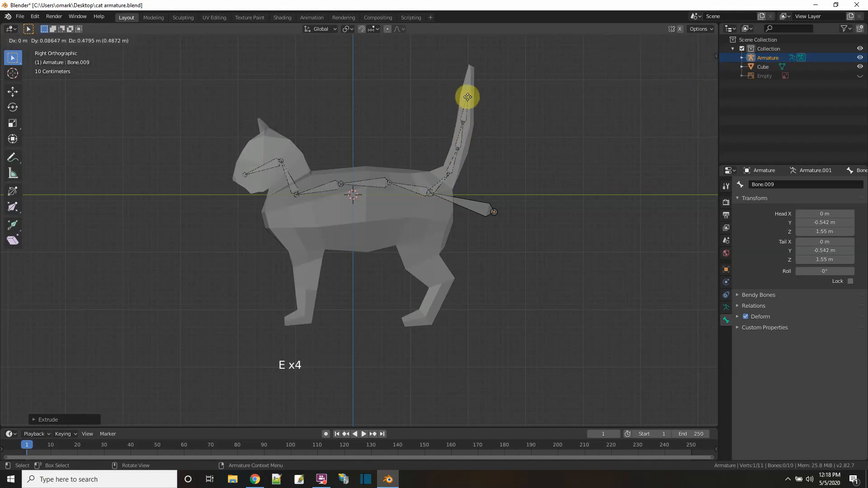
click(466, 94)
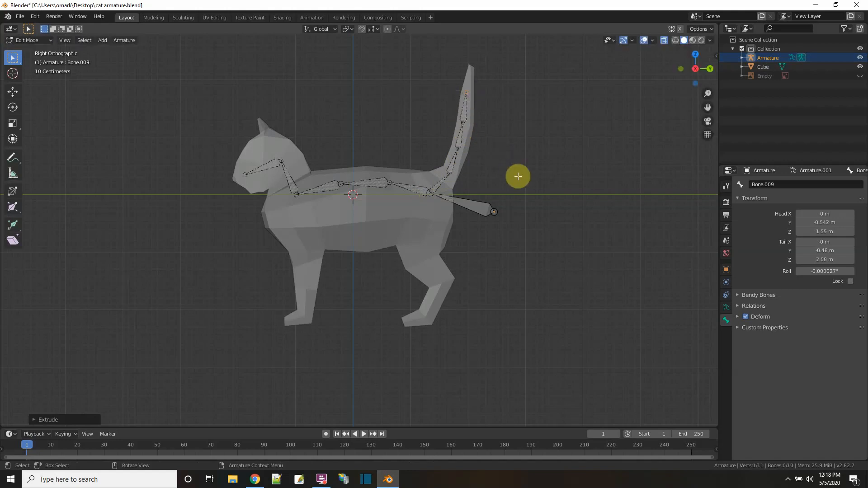
Step: Extrude four hind-leg bones from the hip joint through knee and ankle to the paw, ending at about Y -1.46 m, Z -1.88 m
middle_drag(528, 244, 508, 271)
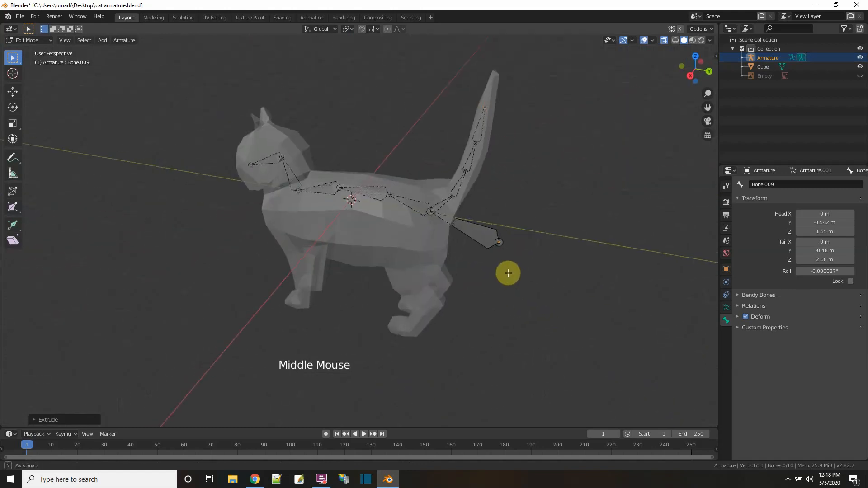
click(710, 71)
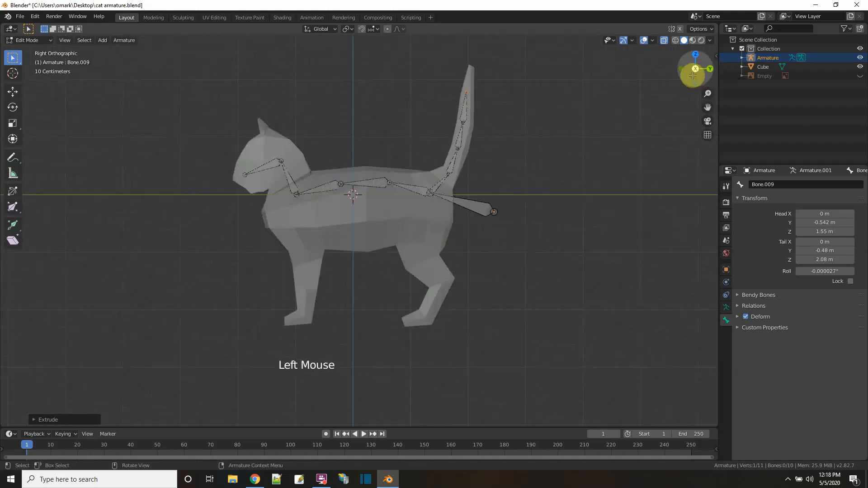
click(428, 203)
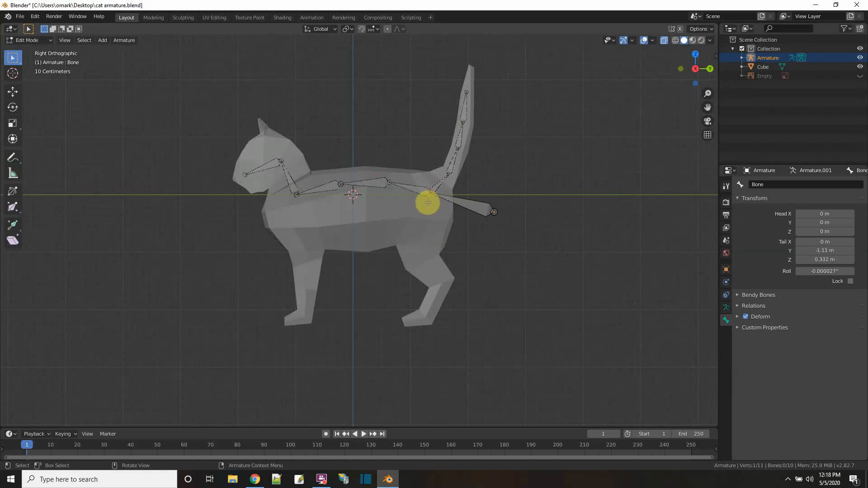
key(e)
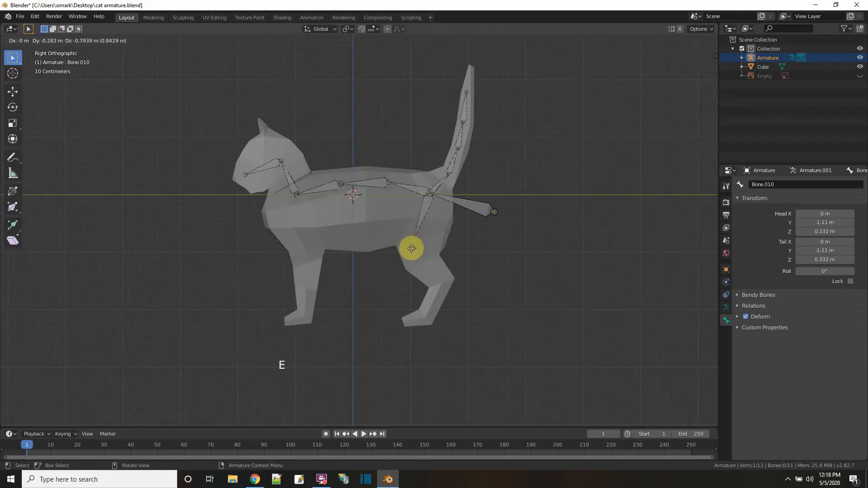
click(410, 249)
key(e)
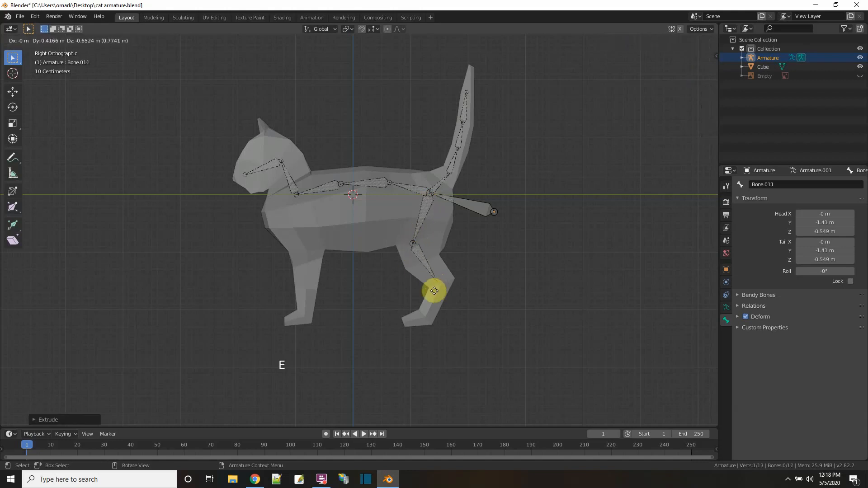
click(439, 295)
key(e)
click(423, 327)
key(e)
click(407, 330)
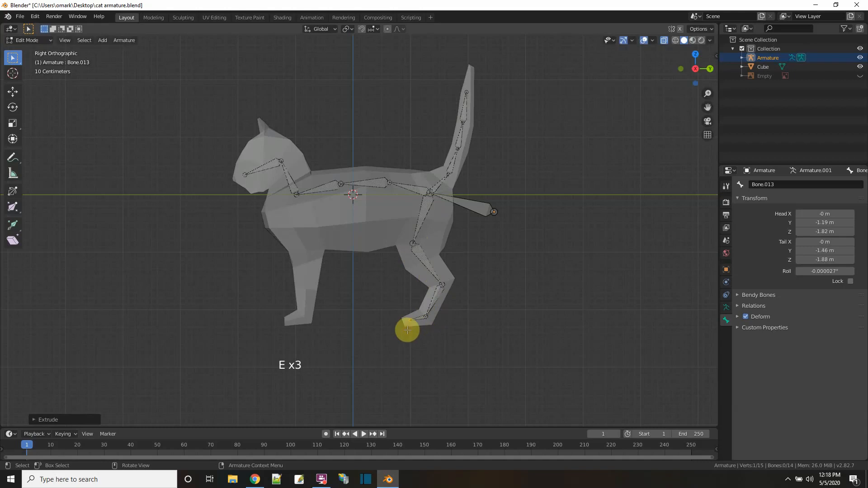
Step: Extrude four front-leg bones from the shoulder joint down to the paw, ending at about Y -3.54 m, Z -1.88 m
click(296, 197)
key(e)
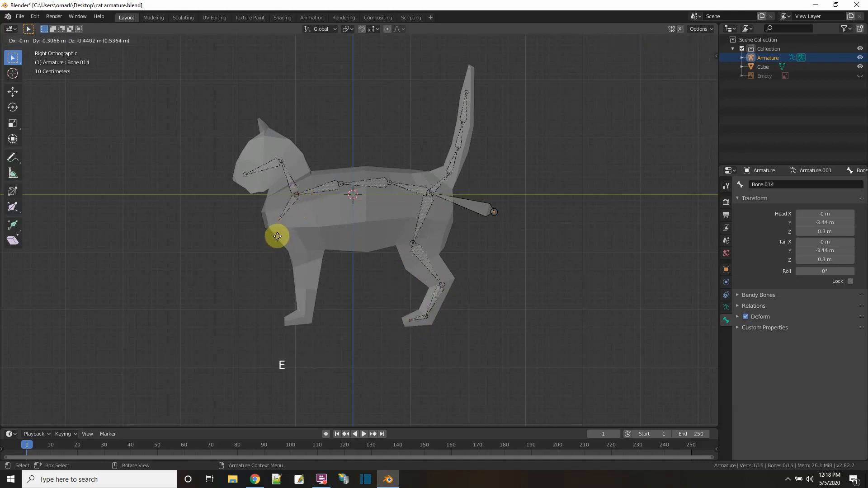
click(278, 236)
key(e)
click(305, 278)
key(e)
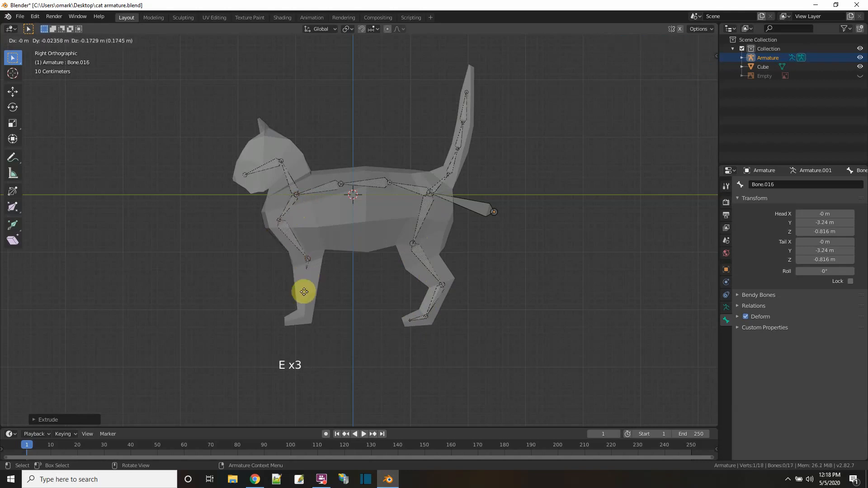
click(304, 328)
key(e)
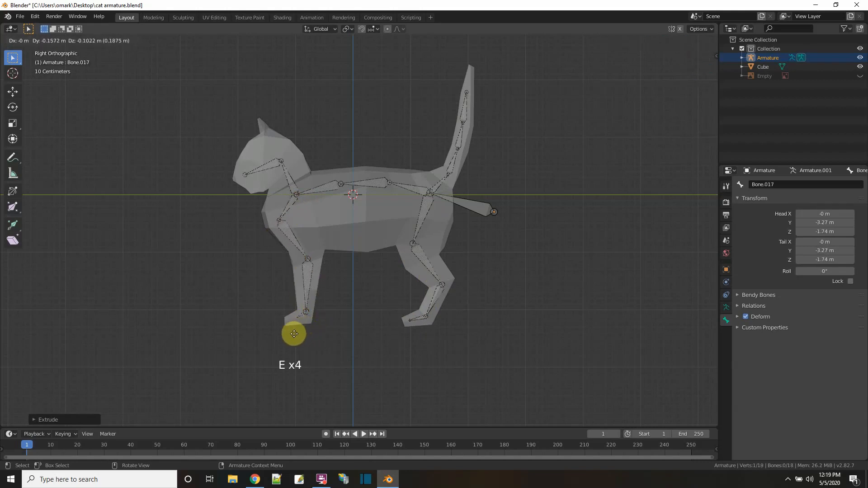
click(289, 337)
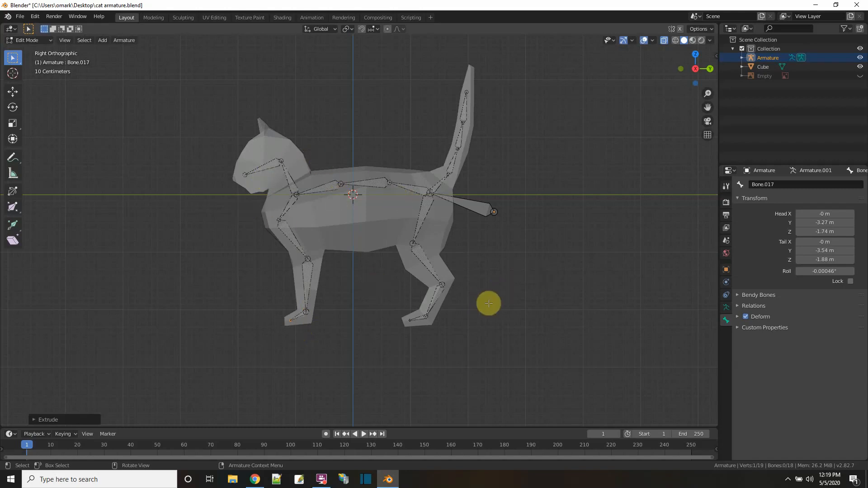
Step: Select the three lower hind-leg bones and move them about 0.29 m along X into one hind leg, working in back view
middle_drag(577, 253, 564, 263)
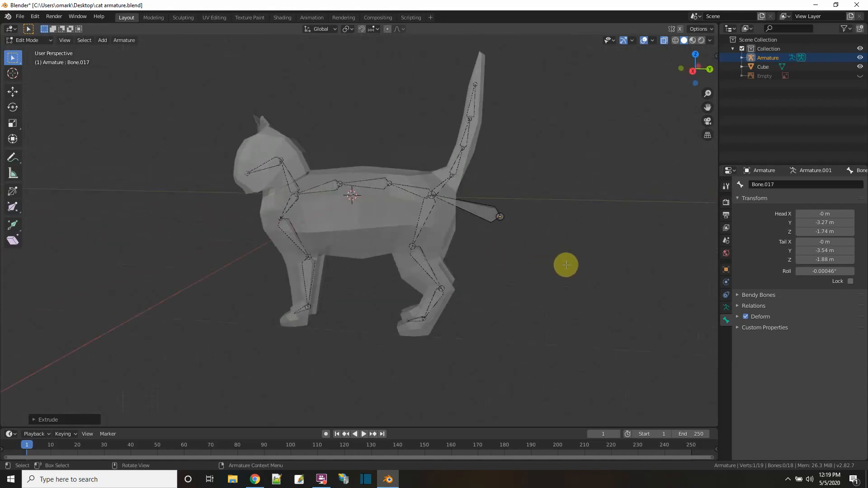
click(422, 298)
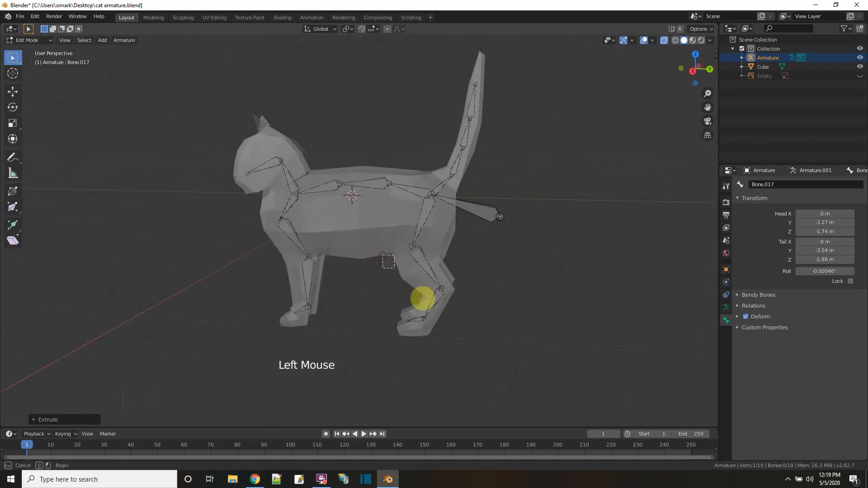
shift+click(427, 258)
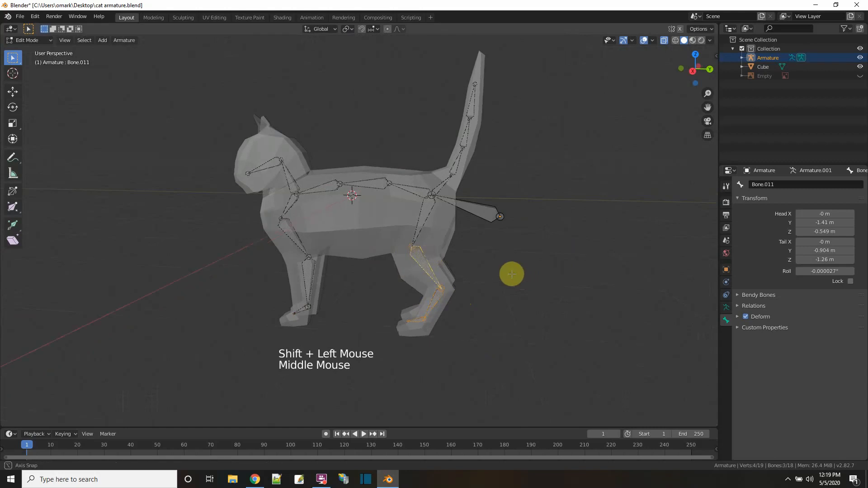
middle_drag(511, 273, 599, 192)
click(701, 70)
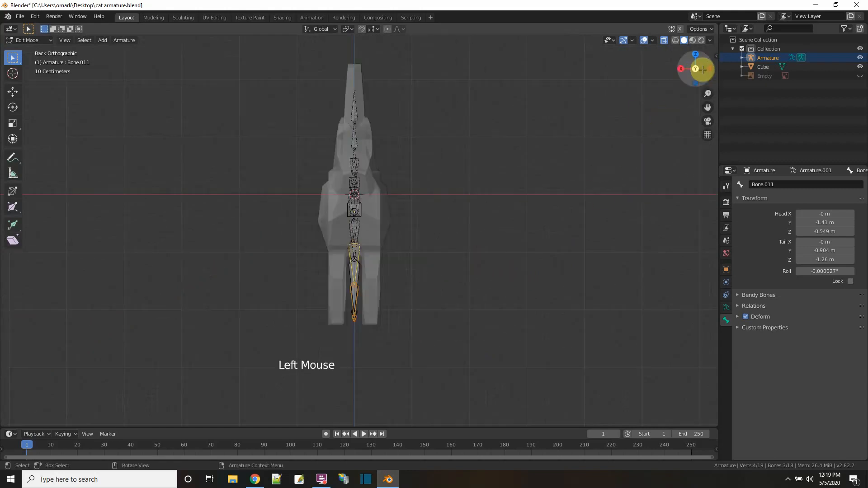
key(g)
key(x)
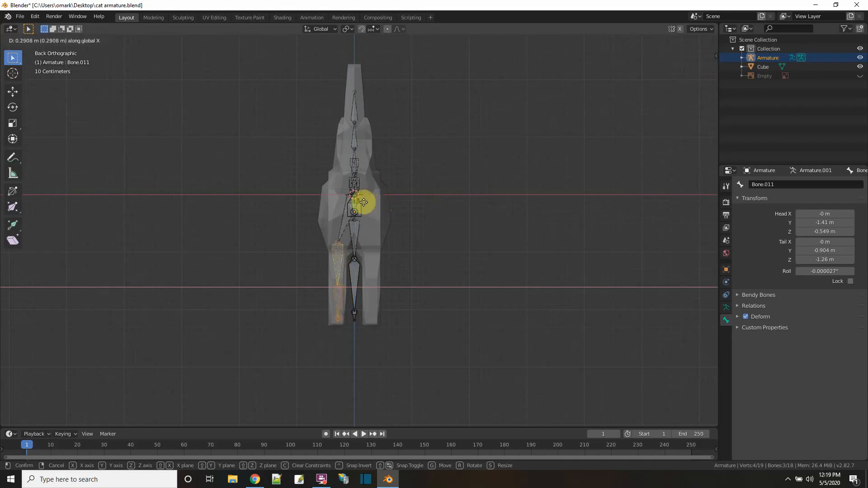
click(364, 202)
Step: Select the two lowest front-leg bones and move them about 0.28 m along X into the front leg on the hind-leg bones' side
middle_drag(452, 297, 567, 305)
drag(277, 270, 322, 336)
shift+click(306, 291)
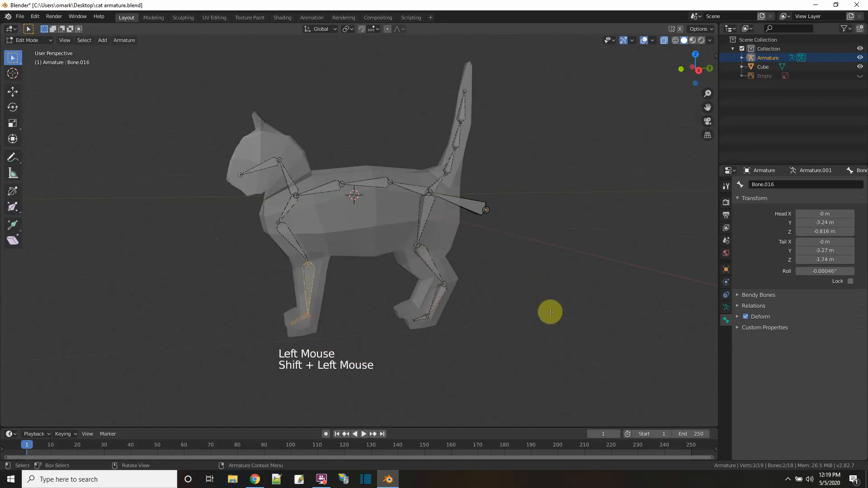
middle_drag(481, 324, 566, 320)
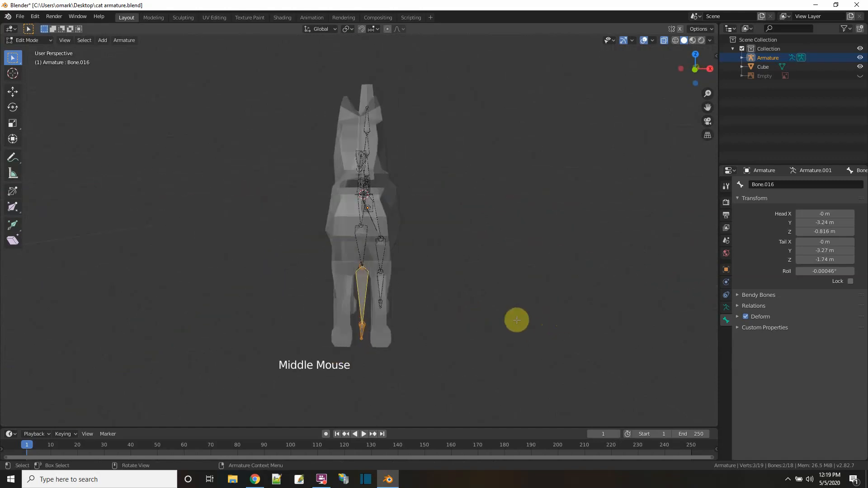
key(g)
key(x)
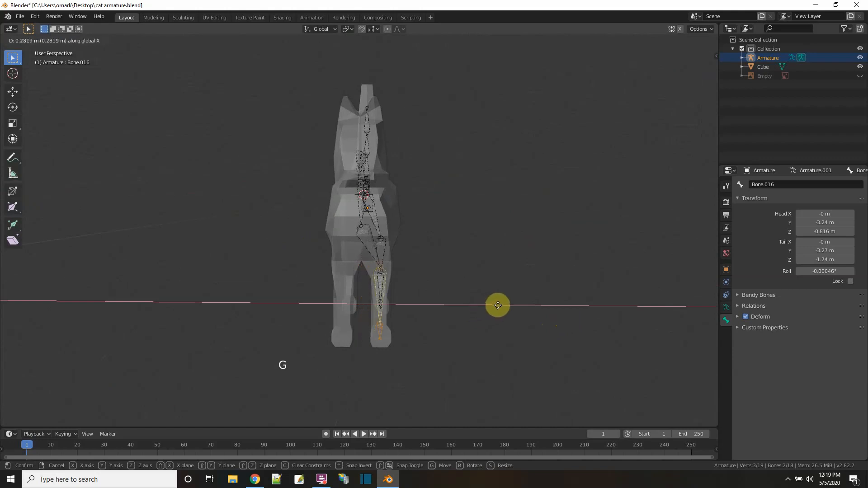
click(498, 305)
Step: Rename the bone extending behind the hip joint as Root
middle_drag(495, 304, 349, 298)
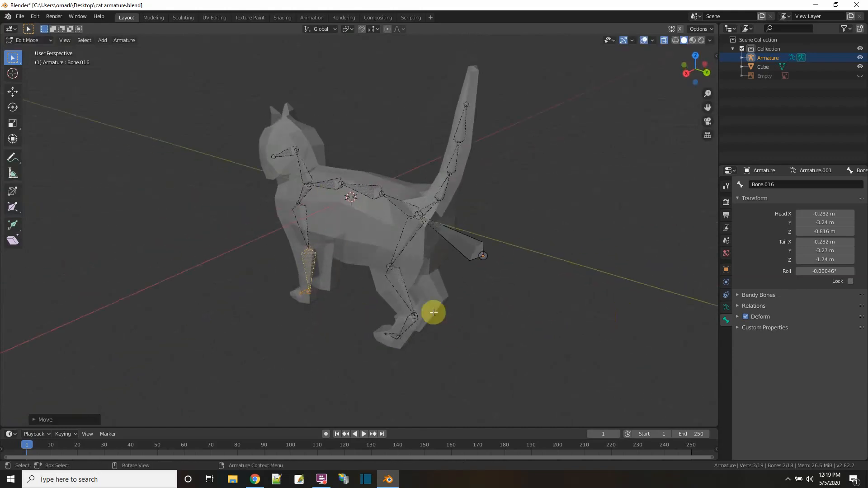
middle_drag(498, 312, 465, 262)
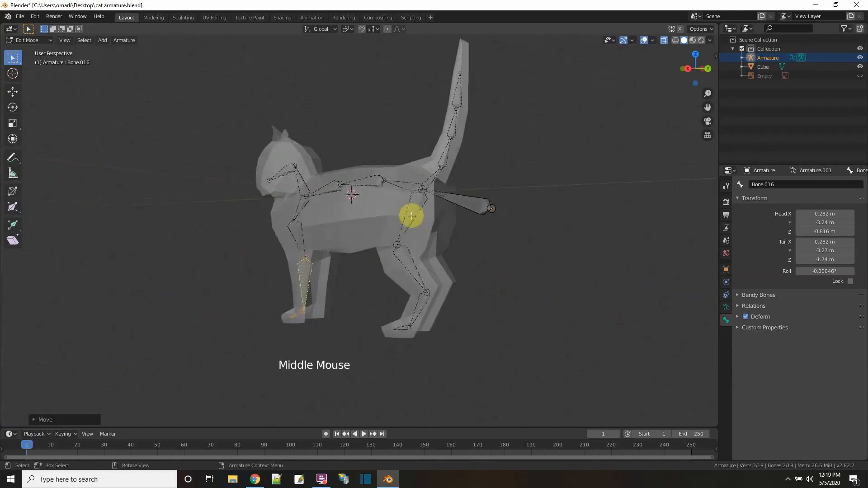
middle_drag(514, 248, 533, 266)
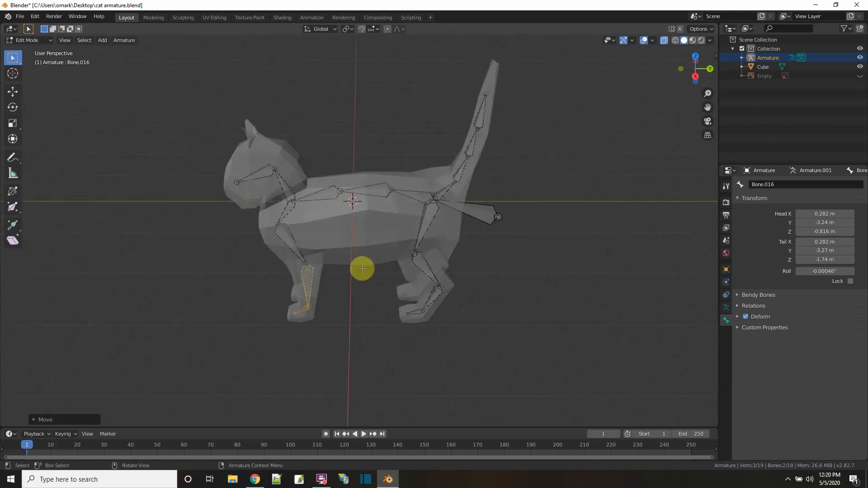
click(695, 74)
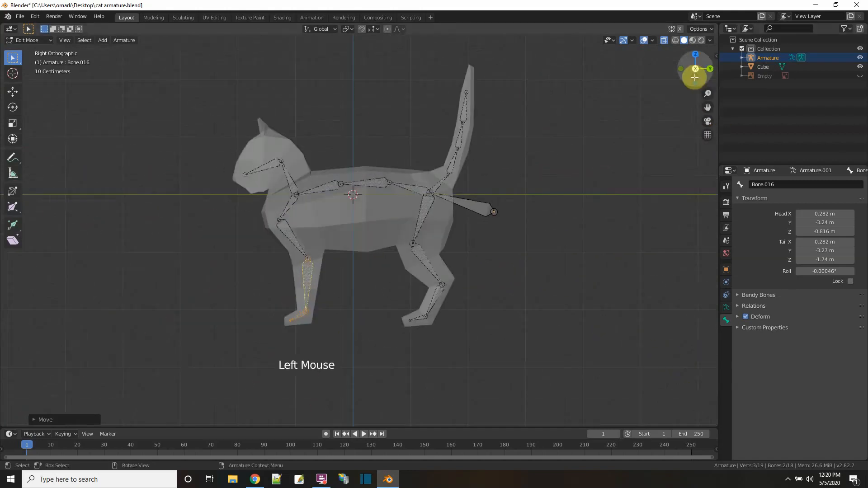
click(466, 201)
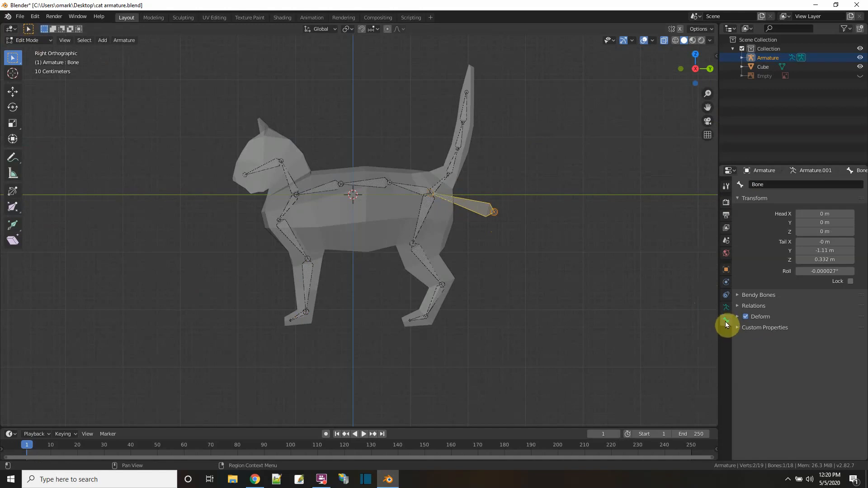
click(763, 185)
text(Root)
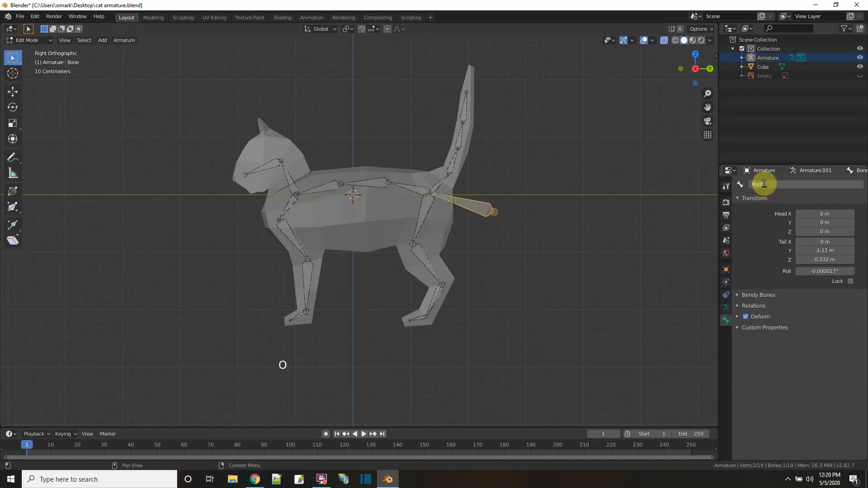
key(Return)
Step: Rename the three spine bones Back1, Back2 and Back3, going from the hip towards the shoulder
click(424, 187)
double_click(761, 184)
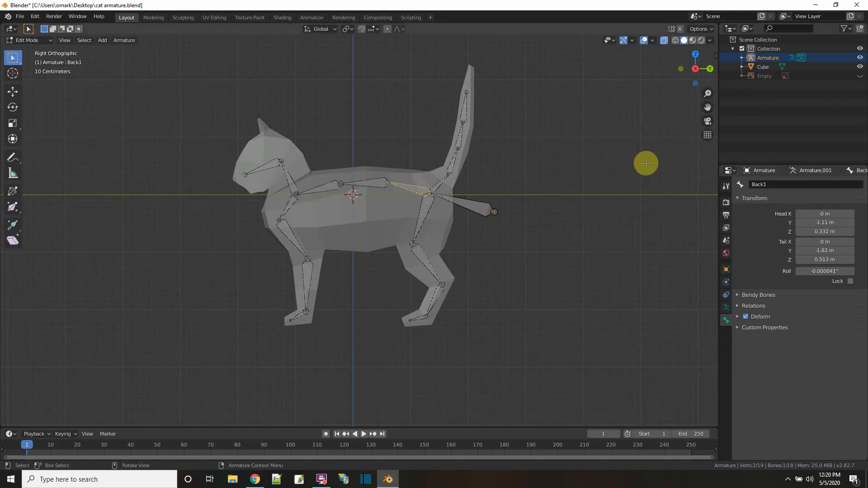
click(365, 185)
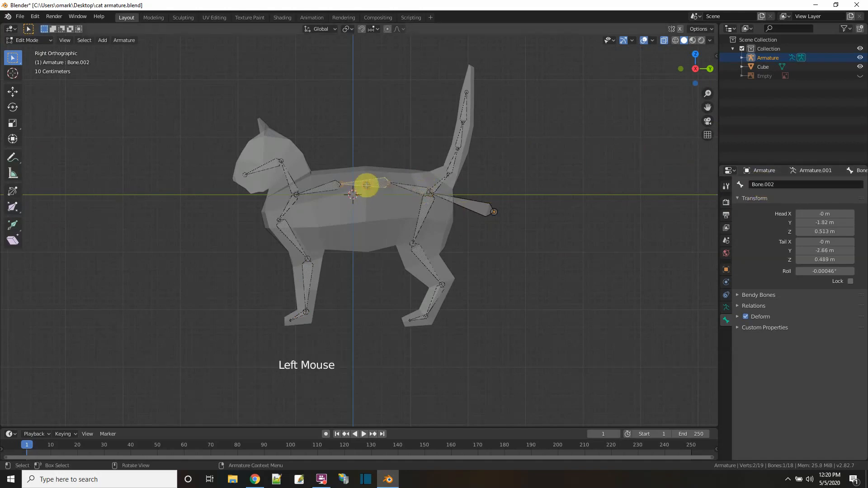
click(325, 192)
double_click(775, 184)
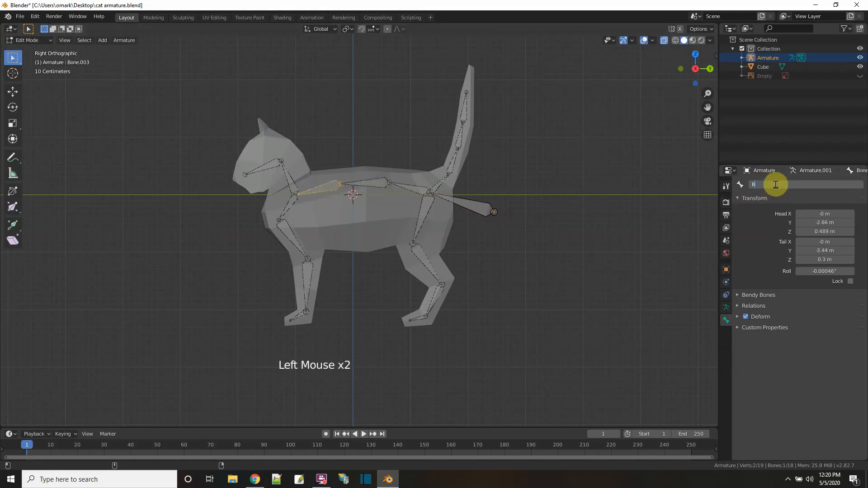
Step: Rename the bone rising from the shoulder Neck and the bone inside the skull Head
click(287, 179)
double_click(777, 184)
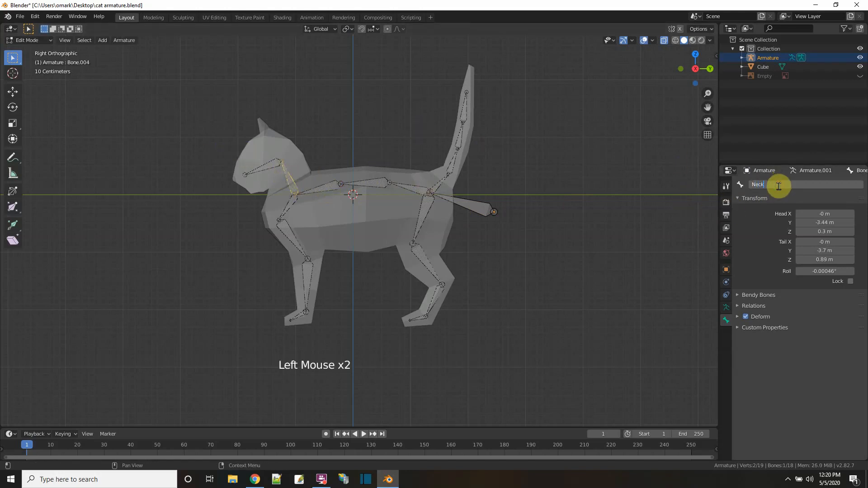
click(260, 166)
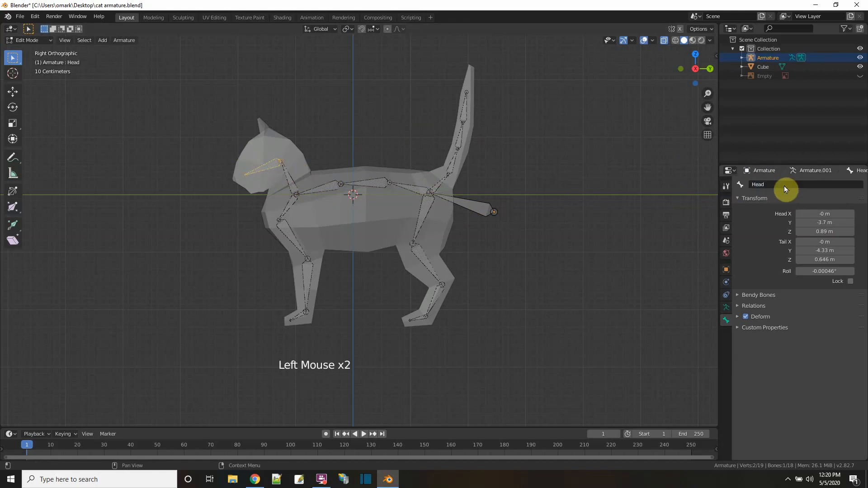
Step: Turn on the display of bone names for the armature in the viewport
click(727, 309)
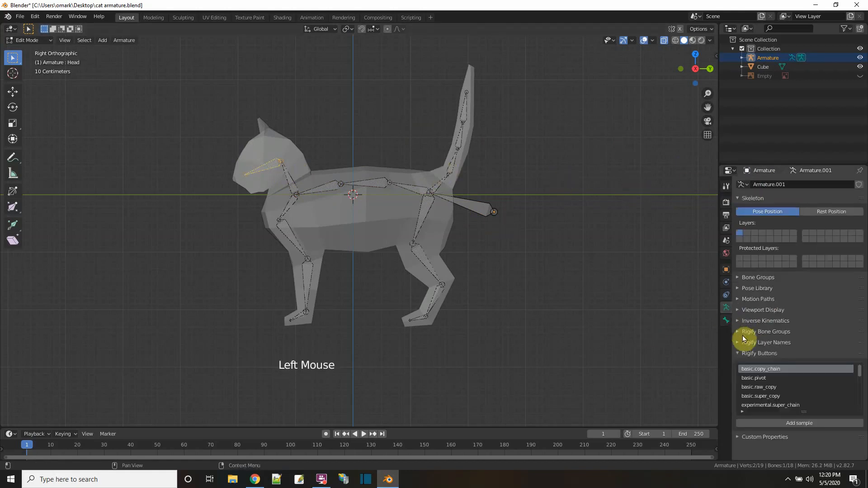
click(737, 310)
click(776, 335)
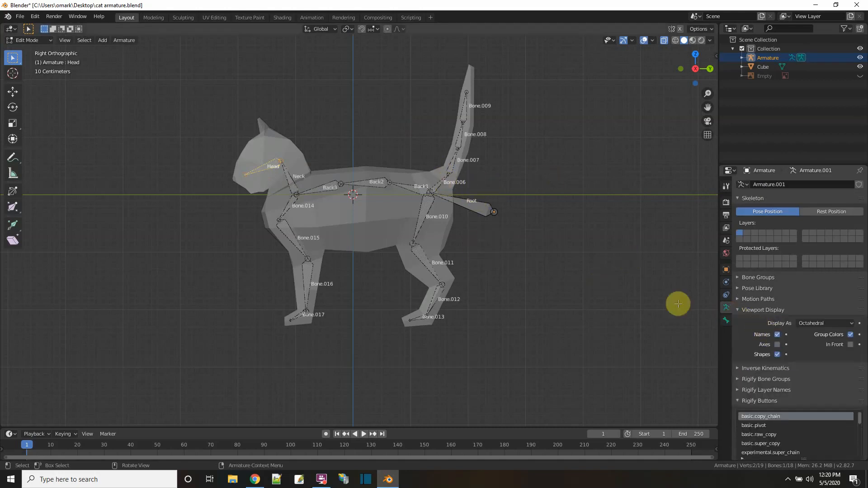
Step: Rename the two lower tail bones Tail1 and Tail2, starting from the hip
click(726, 320)
click(441, 181)
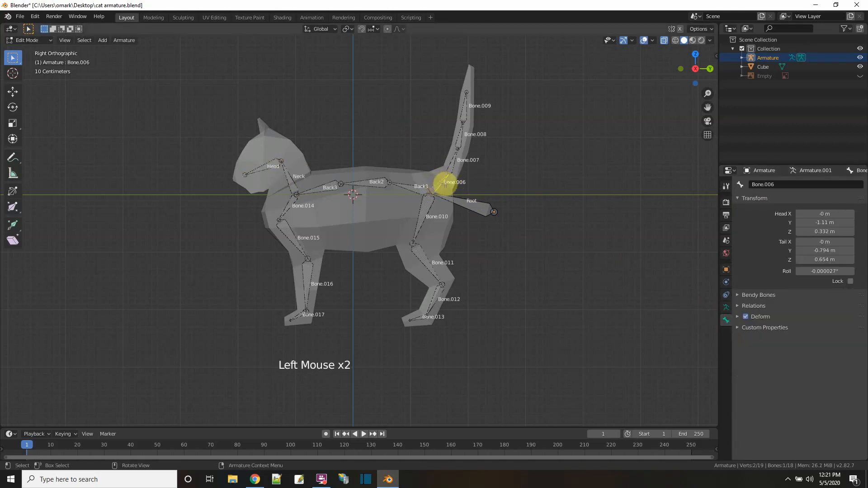
click(788, 185)
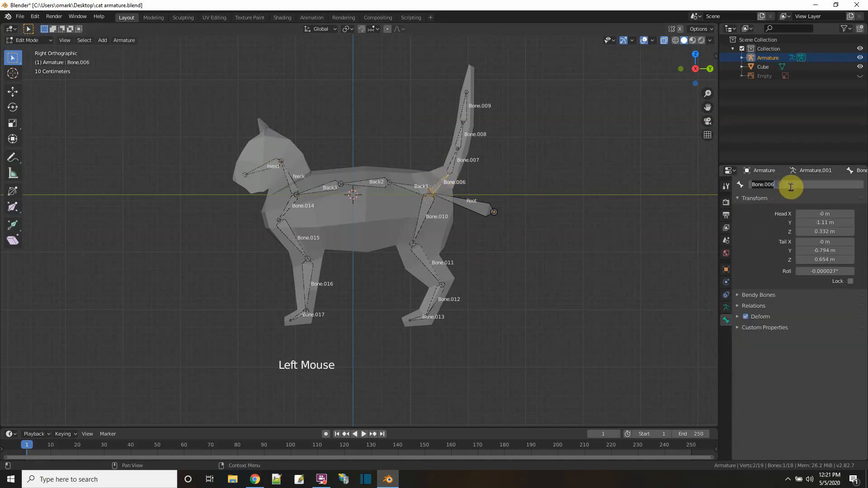
key(Return)
click(452, 163)
double_click(778, 186)
text(Tail)
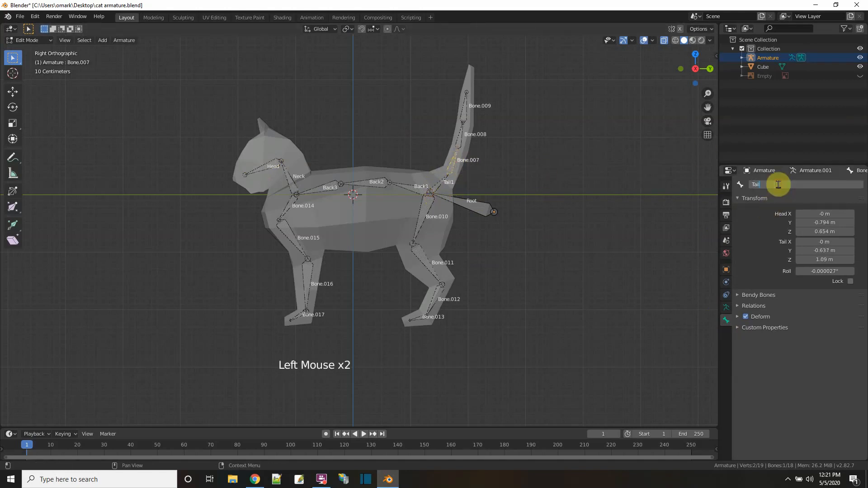
text(2)
key(Return)
Step: Rename the two upper tail bones Tail3 and Tail4, with Tail4 at the tip
click(461, 141)
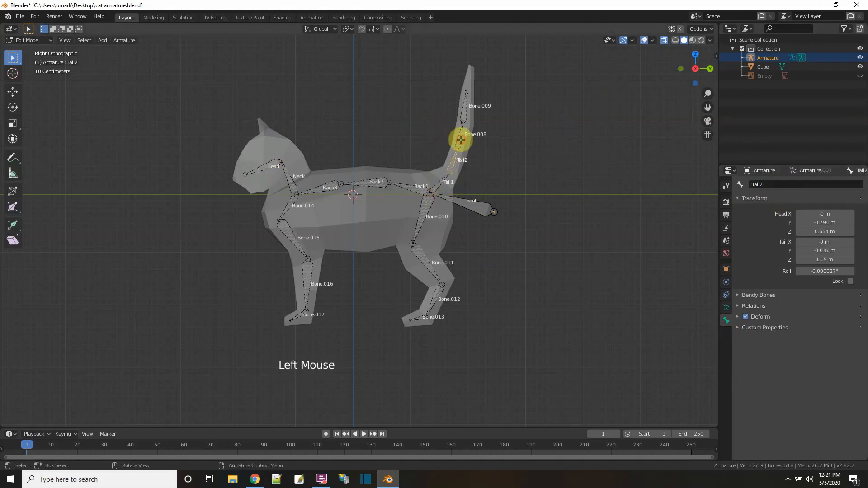
double_click(792, 186)
text(Tail3)
key(Return)
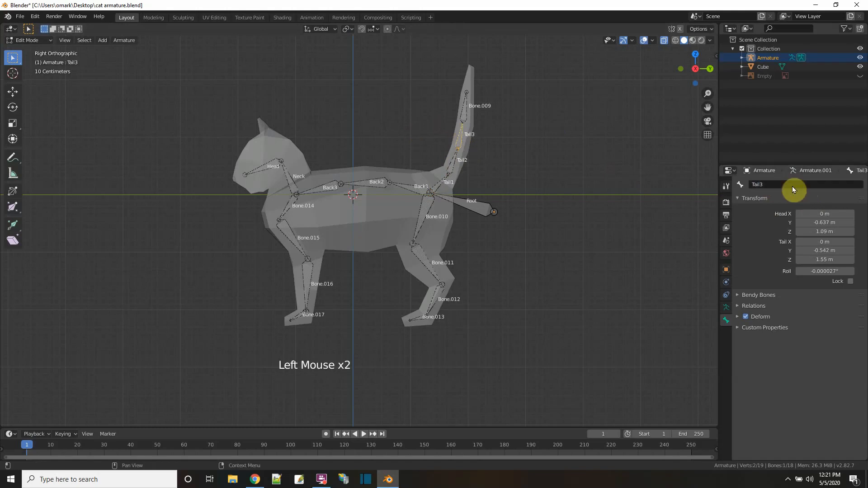
click(465, 107)
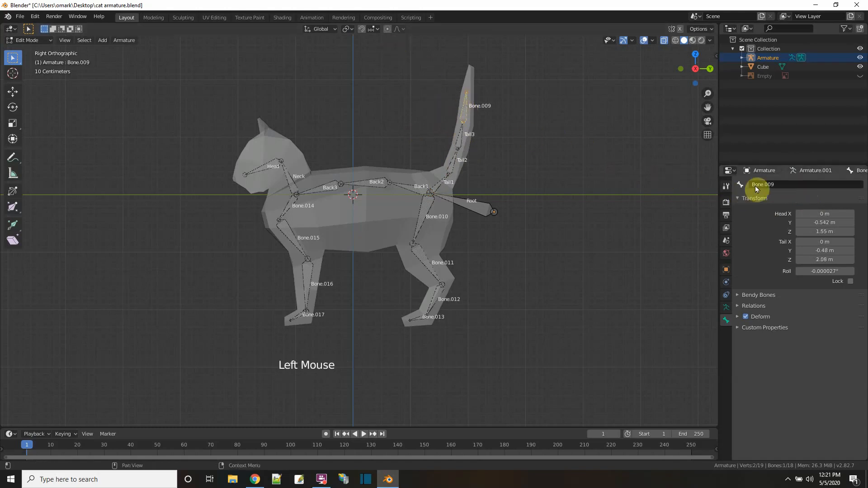
double_click(774, 184)
text(Tail4)
key(Return)
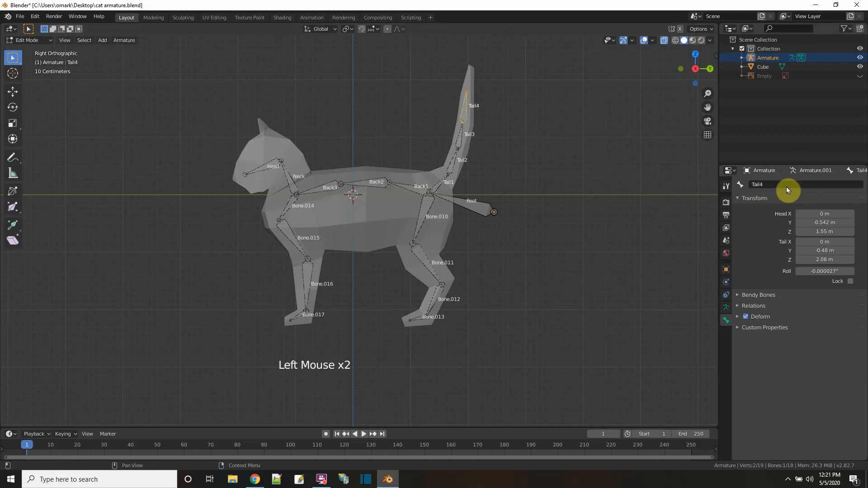
Step: Rename the hind-leg bone below the hip Leg1 and the bone running from knee to ankle Leg2
click(422, 213)
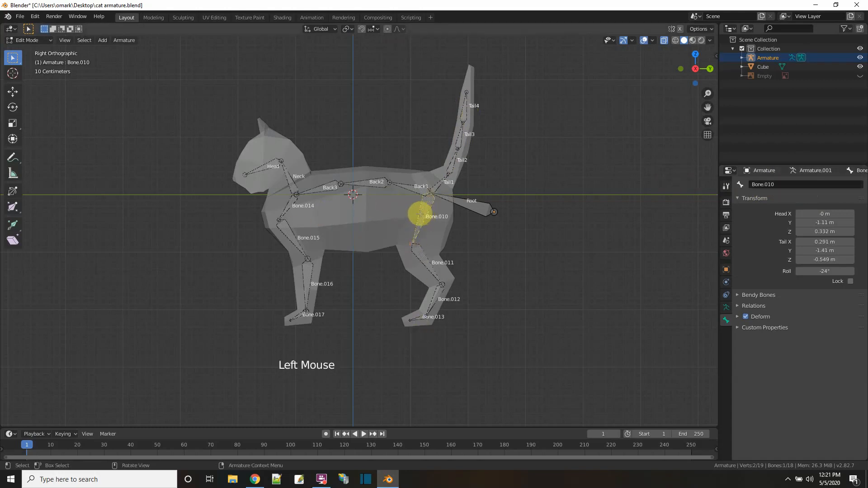
double_click(786, 185)
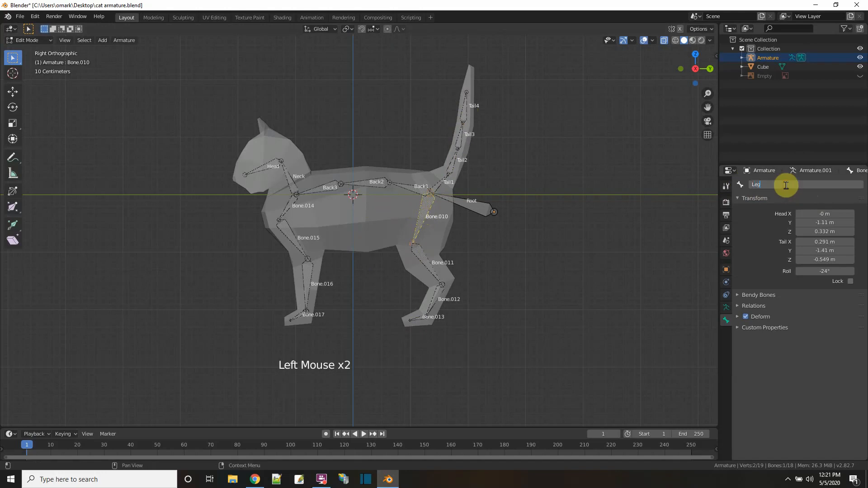
key(Return)
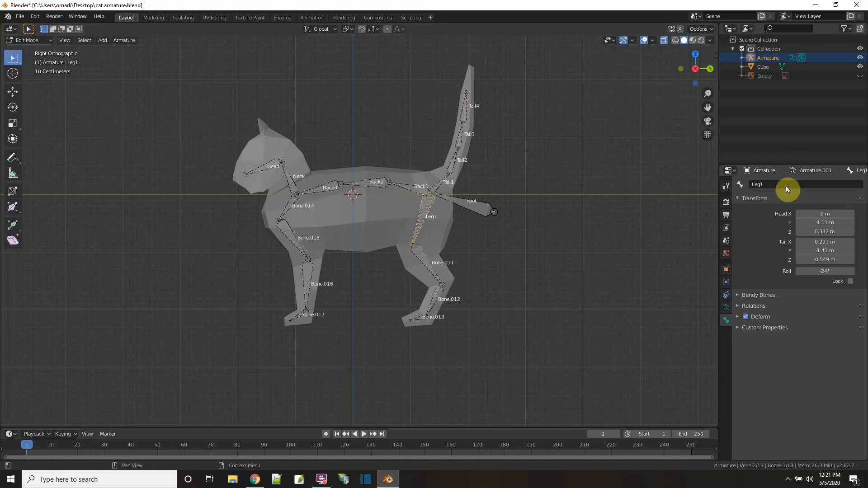
click(418, 259)
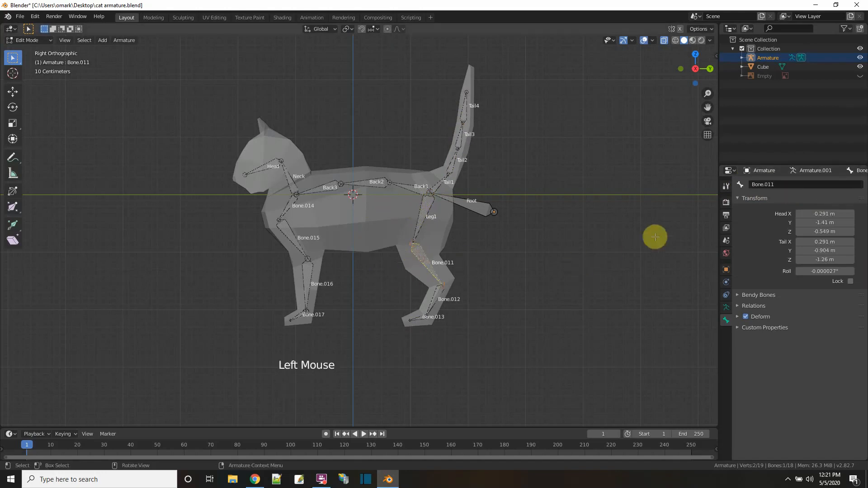
double_click(778, 185)
text(Leg2)
key(Return)
Step: Rename the lowest hind-leg bone above the paw Leg3 and the hind-paw bone Foot
click(436, 294)
double_click(795, 191)
text(Leg3)
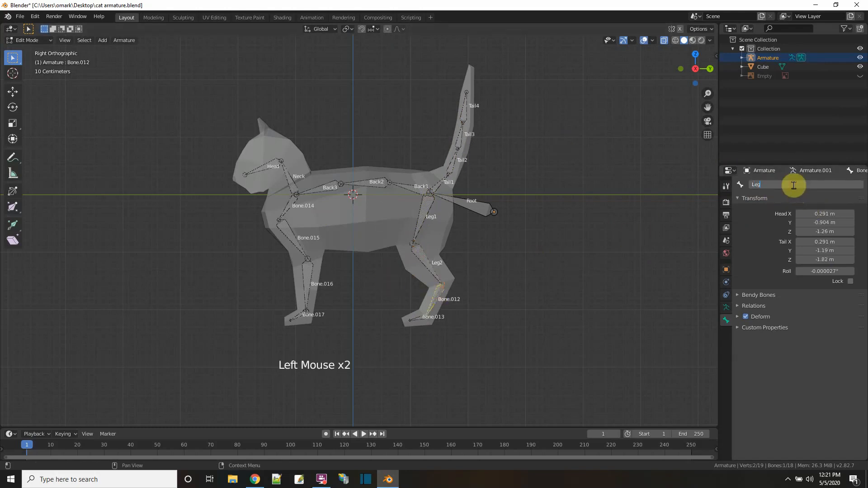
key(Return)
scroll(420, 330, up, 2)
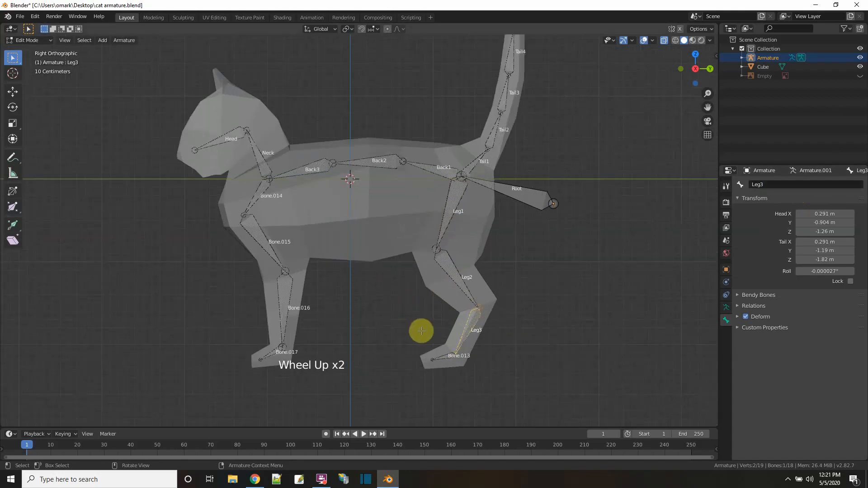
click(446, 354)
double_click(789, 184)
text(Foot)
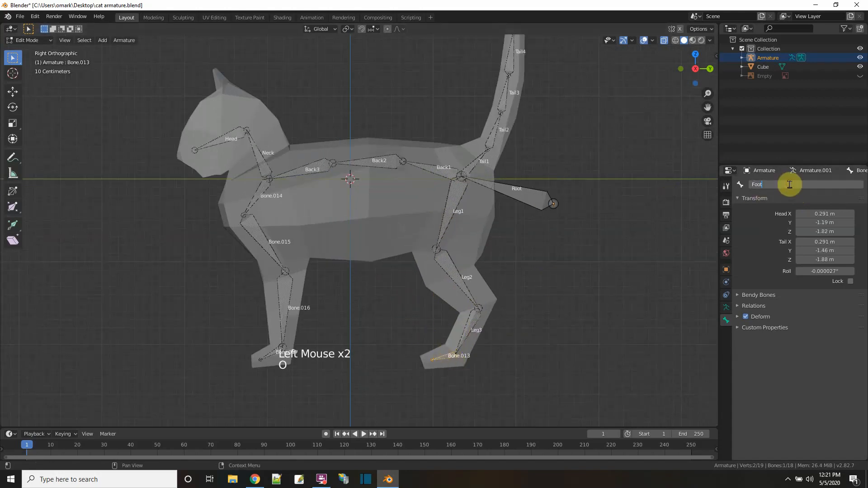
key(Return)
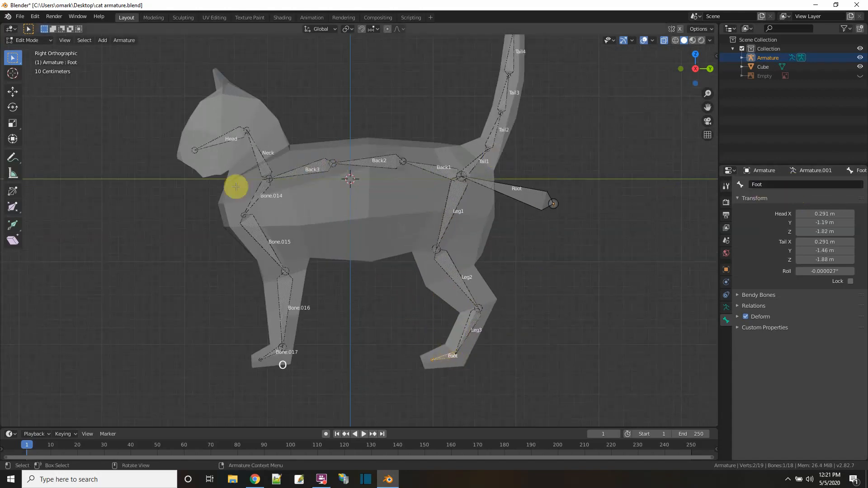
Step: Rename the two upper front-leg bones Arm1 and Arm2, starting from the shoulder
click(263, 191)
double_click(800, 186)
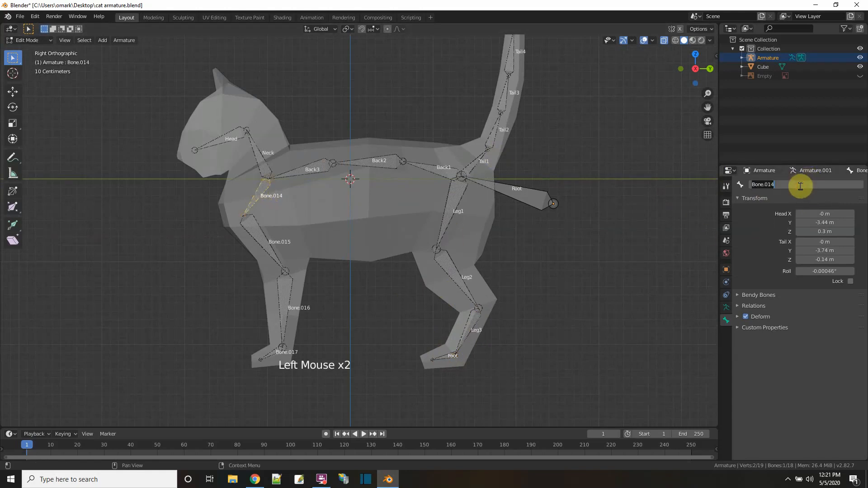
key(Return)
click(248, 235)
double_click(779, 184)
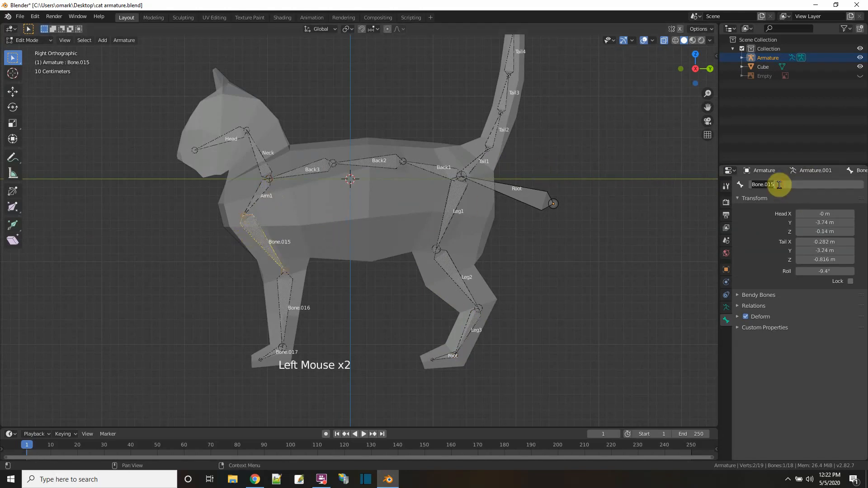
text(Arm2)
key(Return)
Step: Rename the lower front-leg bone directly above the paw as Arm3
click(302, 283)
double_click(787, 183)
text(Arm)
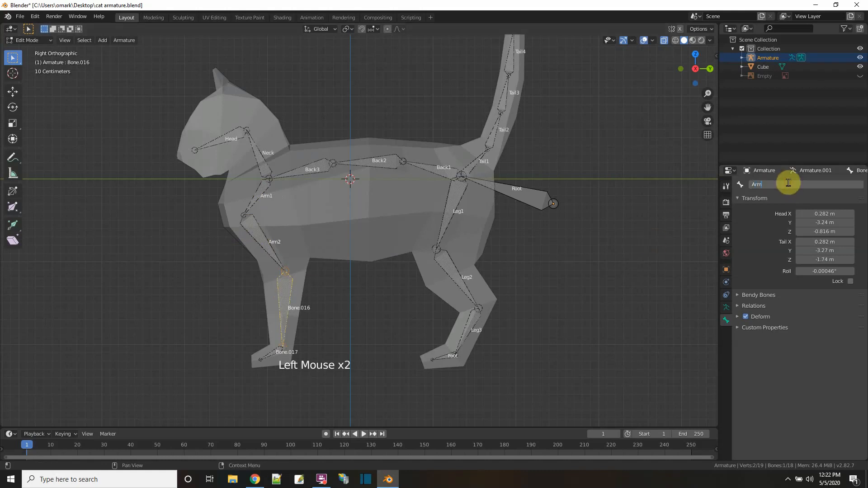
text(3)
key(Return)
Step: Rename the front-paw bone at the end of the front leg Paw
click(273, 351)
double_click(776, 184)
text(Pa)
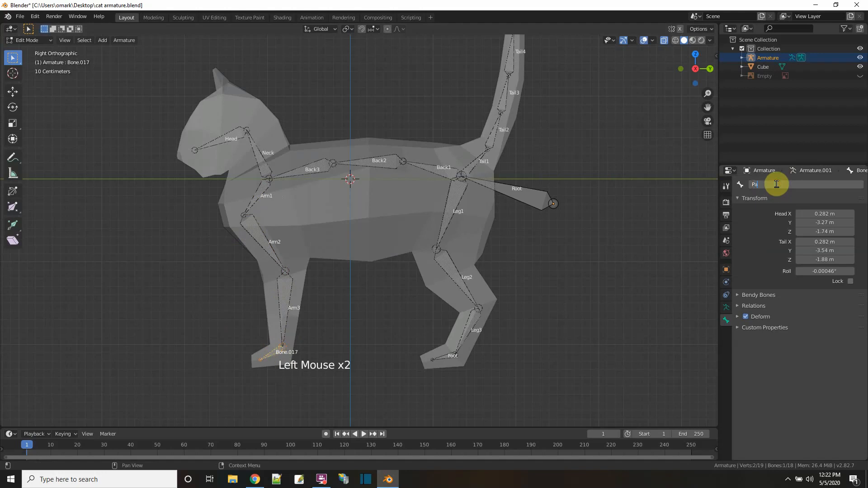
text(w)
key(Return)
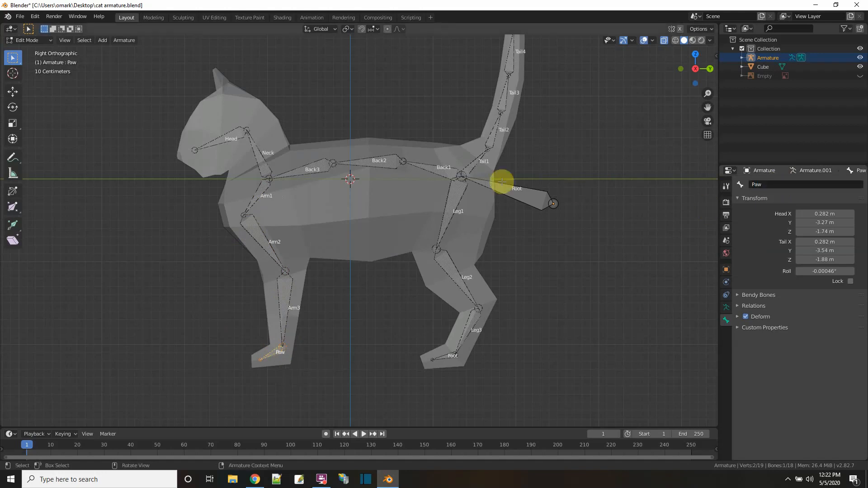
Step: Save the current changes to the cat armature.blend file
scroll(527, 213, down, 3)
middle_drag(538, 226, 343, 261)
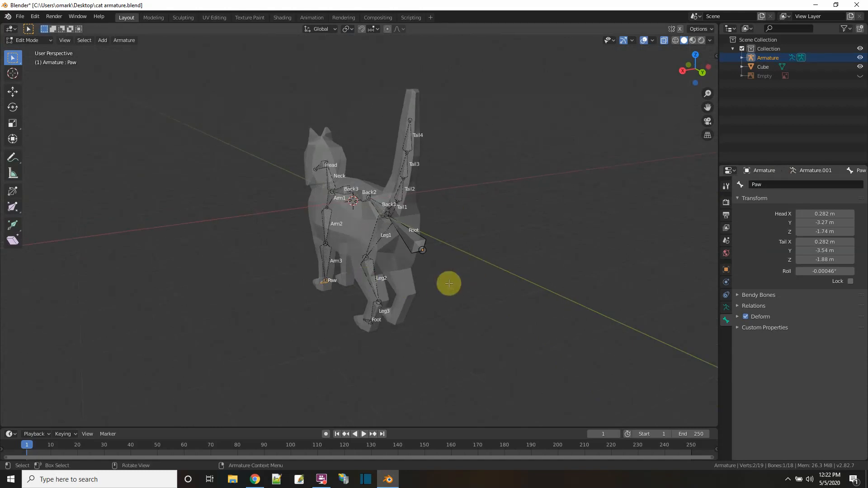
click(20, 16)
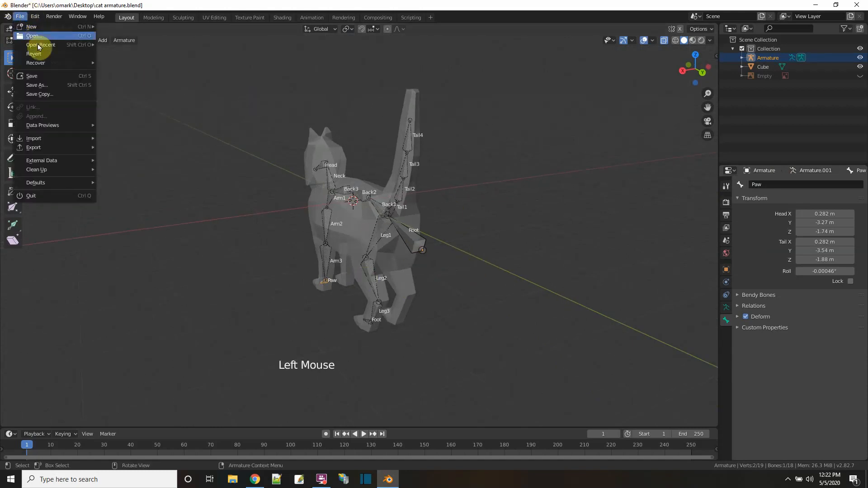
click(49, 81)
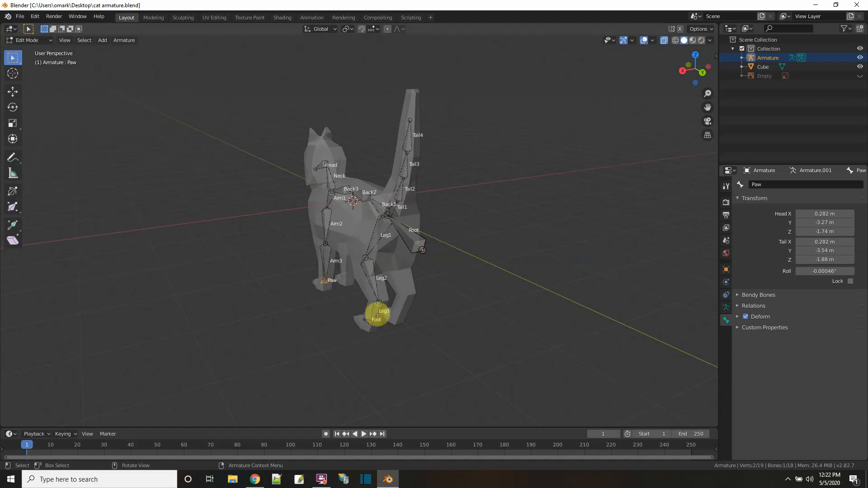
Step: Try AutoName Left/Right on all the front-leg and hind-leg bones, and undo that naming
scroll(454, 313, up, 1)
middle_drag(453, 312, 449, 275)
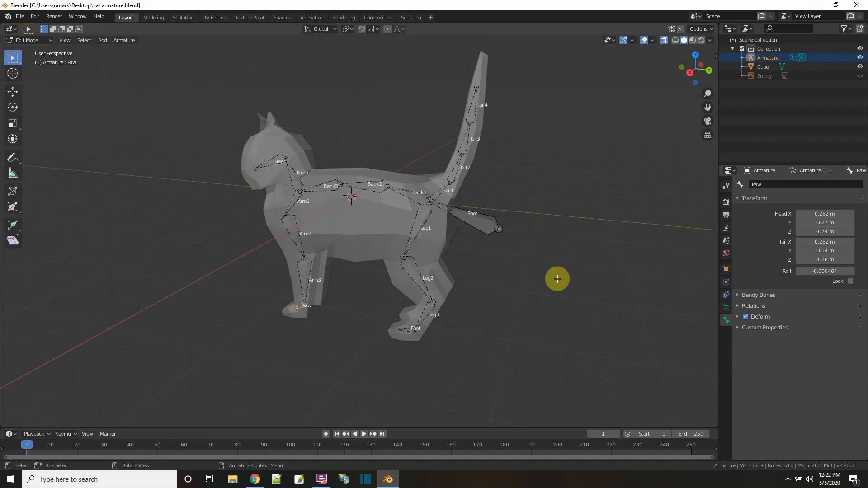
middle_drag(557, 278, 589, 258)
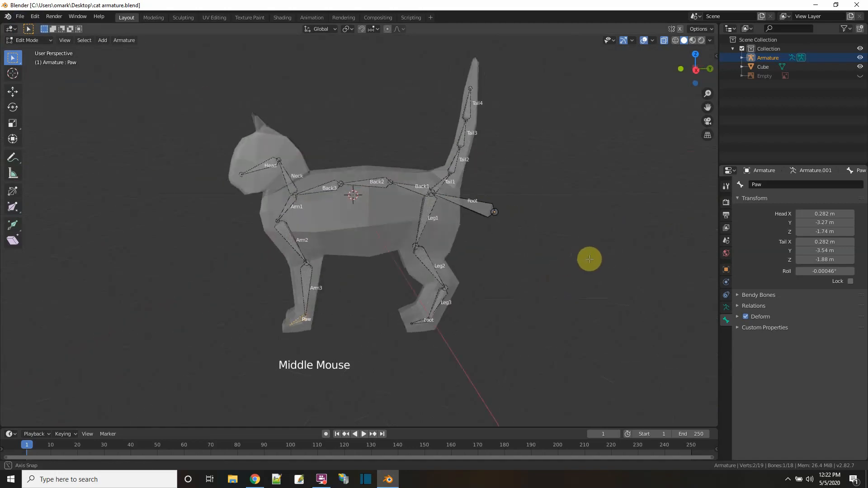
drag(263, 223, 459, 350)
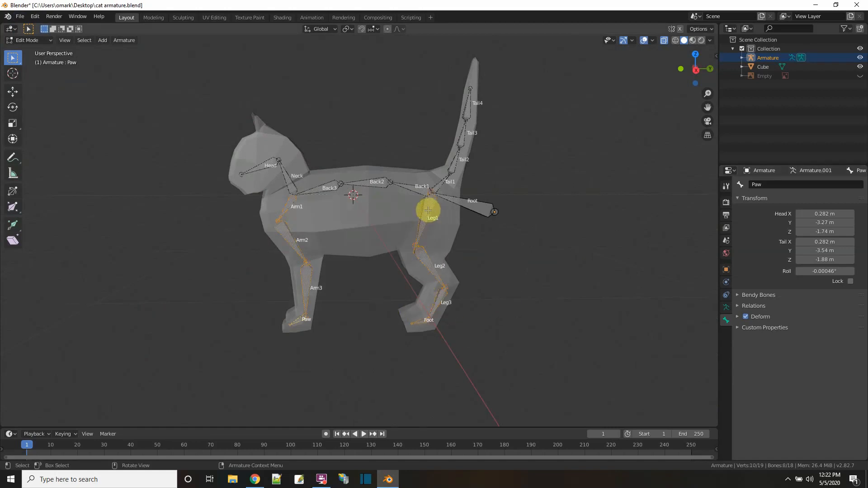
right_click(428, 210)
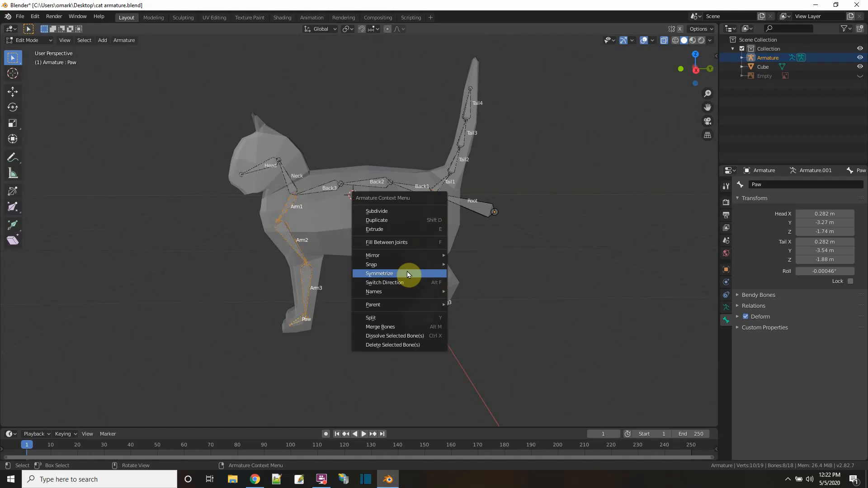
mouse_move(410, 291)
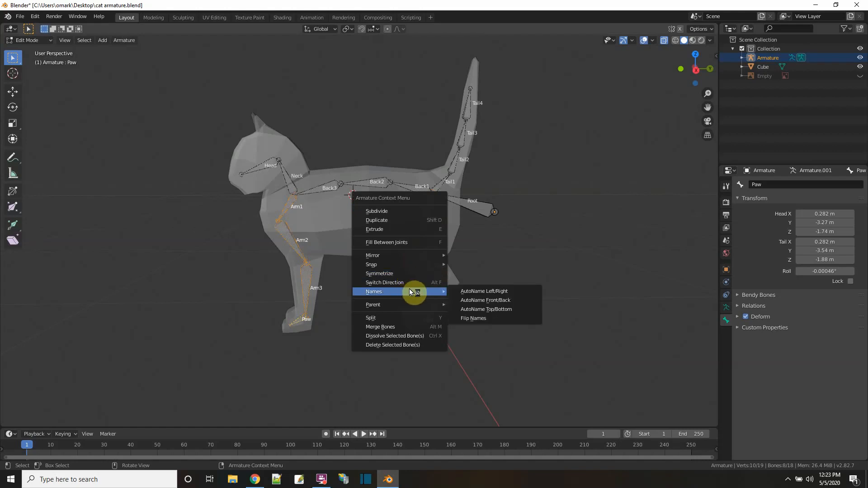
click(495, 294)
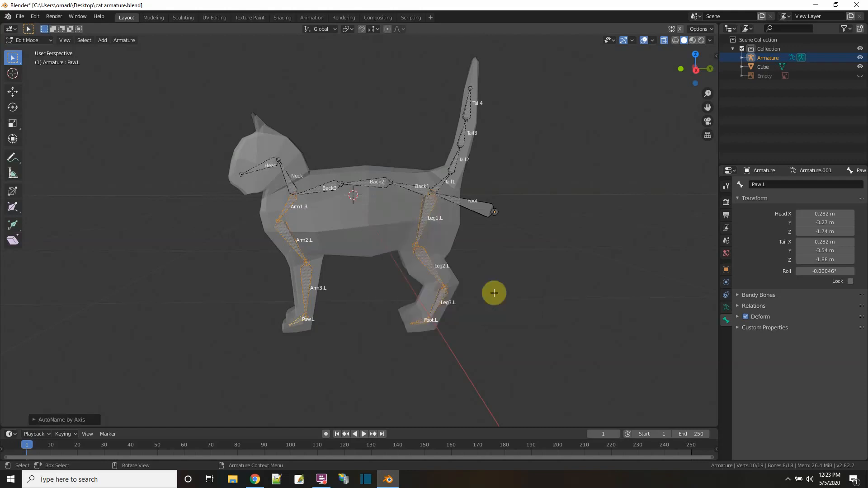
mouse_move(494, 293)
middle_down()
mouse_move(438, 296)
mouse_move(422, 287)
mouse_move(449, 296)
mouse_move(428, 296)
mouse_move(503, 296)
middle_up()
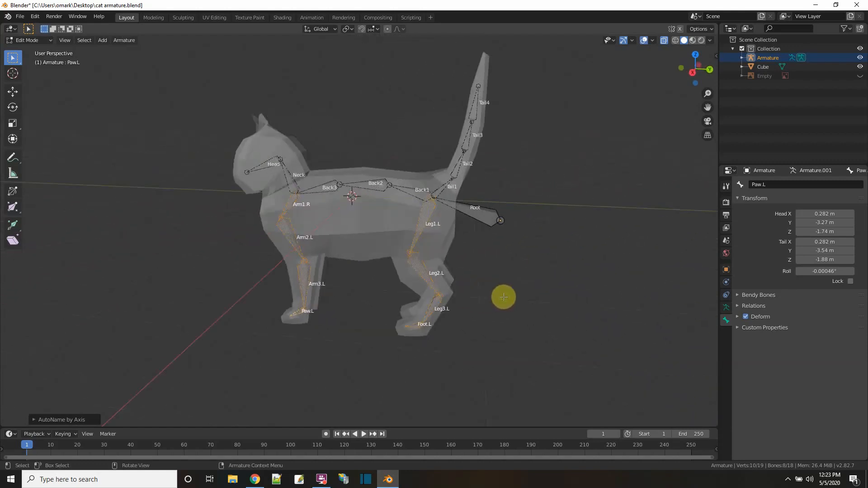
middle_drag(312, 210, 329, 238)
key(ctrl+z)
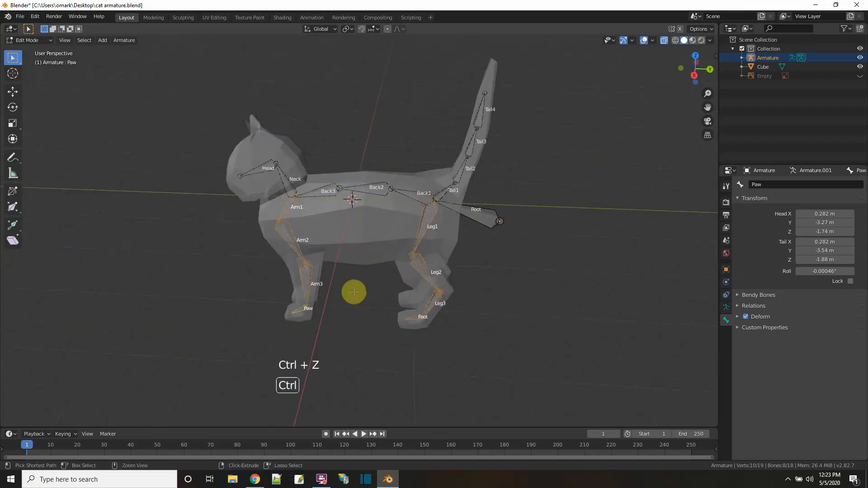
Step: In the front view, move the joint between Arm1 and Arm2 about 0.22 m along the global X axis toward the rigged front leg
click(373, 306)
middle_drag(374, 307, 393, 256)
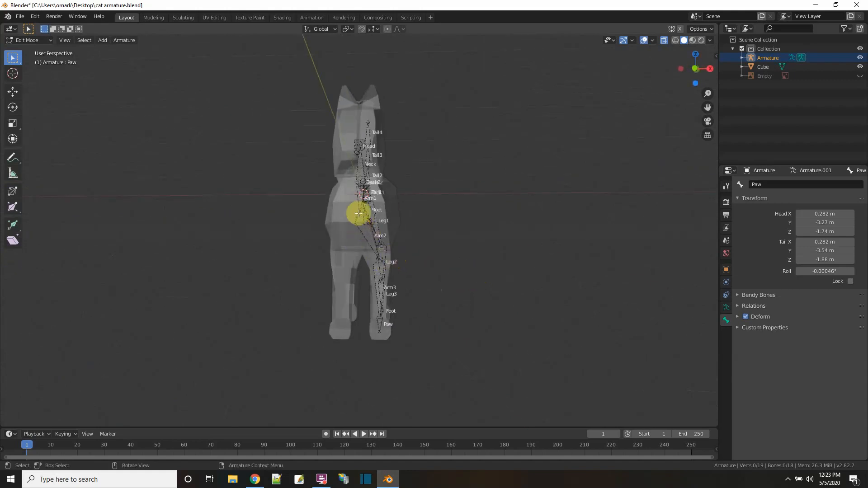
click(695, 68)
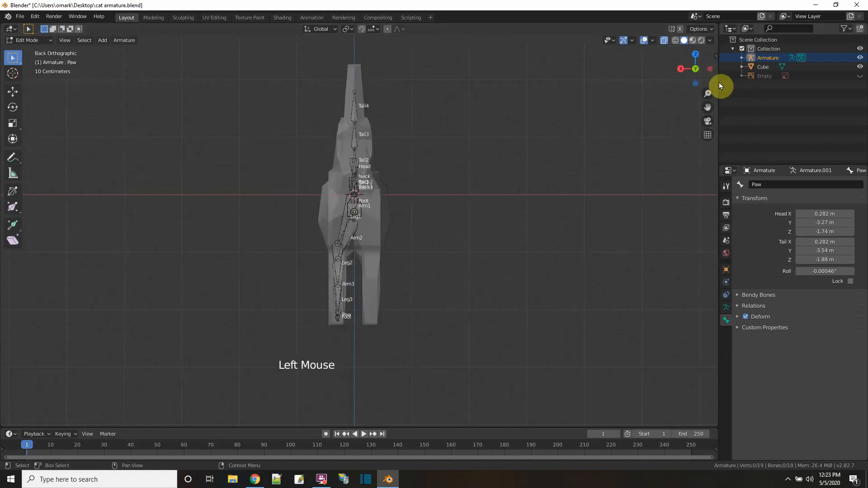
click(696, 69)
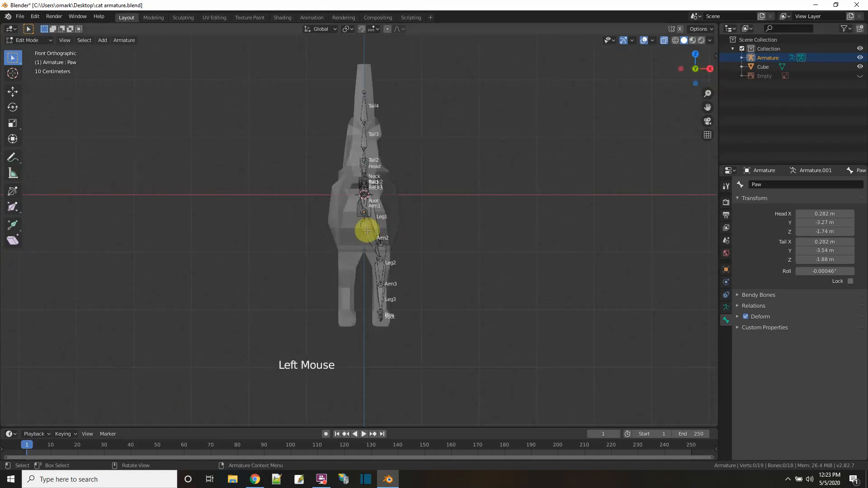
click(364, 217)
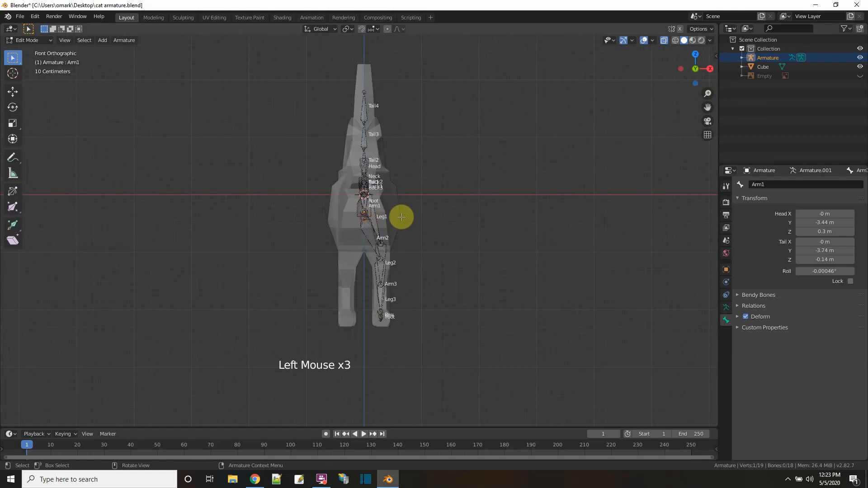
mouse_move(401, 217)
middle_down()
mouse_move(408, 227)
mouse_move(392, 232)
mouse_move(409, 222)
middle_up()
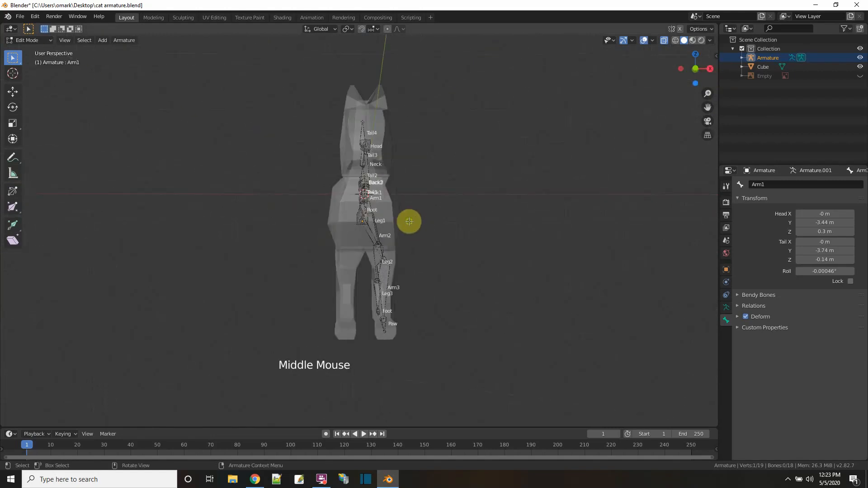
click(695, 69)
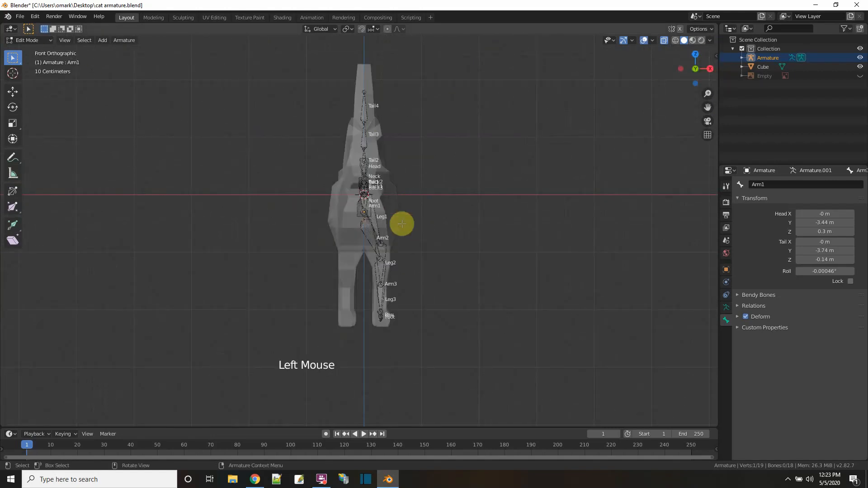
key(g)
key(x)
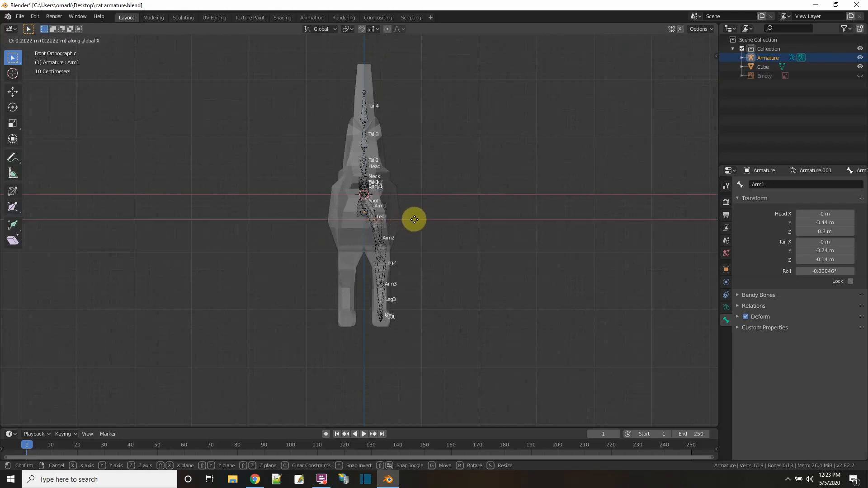
click(413, 219)
Step: Rename the uppermost front-leg bone, running down from the base of the neck, Shoulder
middle_drag(480, 242, 346, 254)
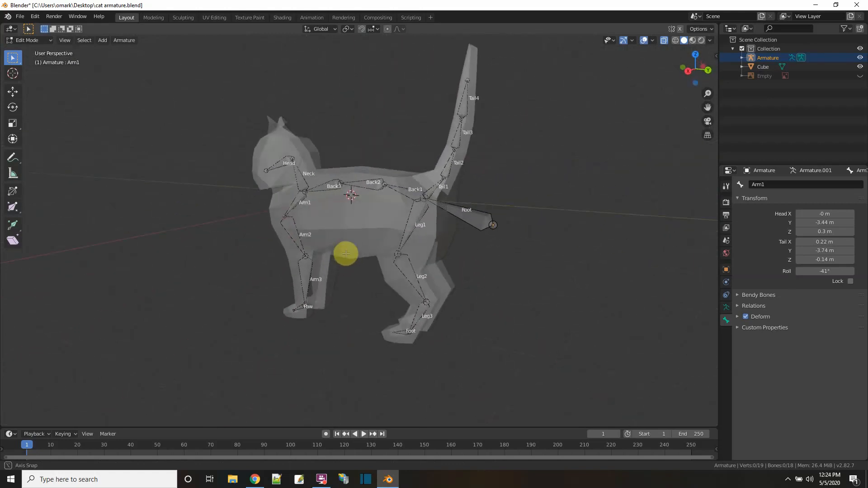
middle_drag(346, 254, 394, 262)
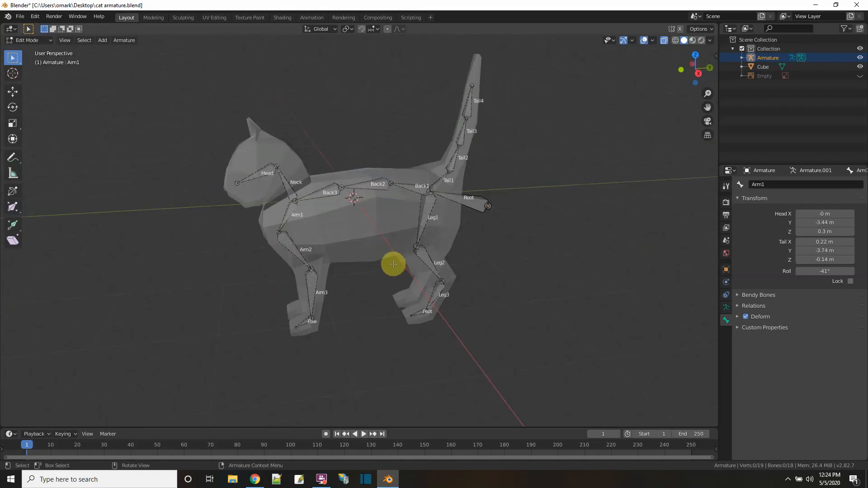
click(288, 214)
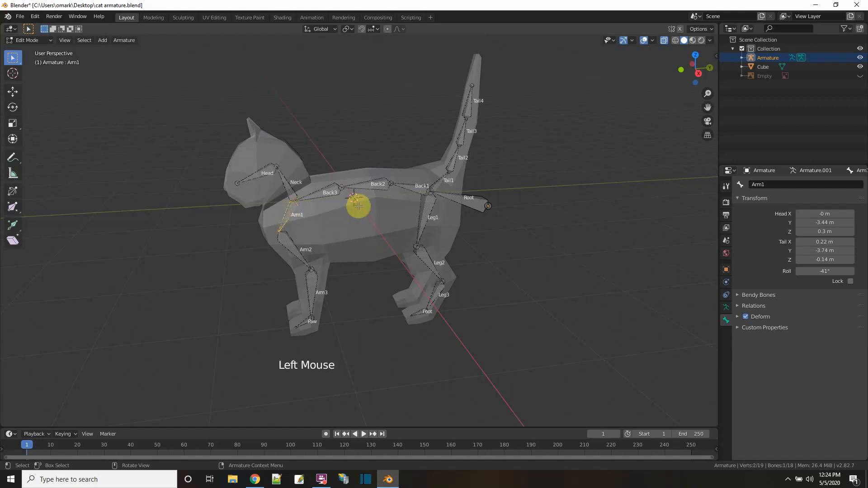
click(778, 184)
text(Should)
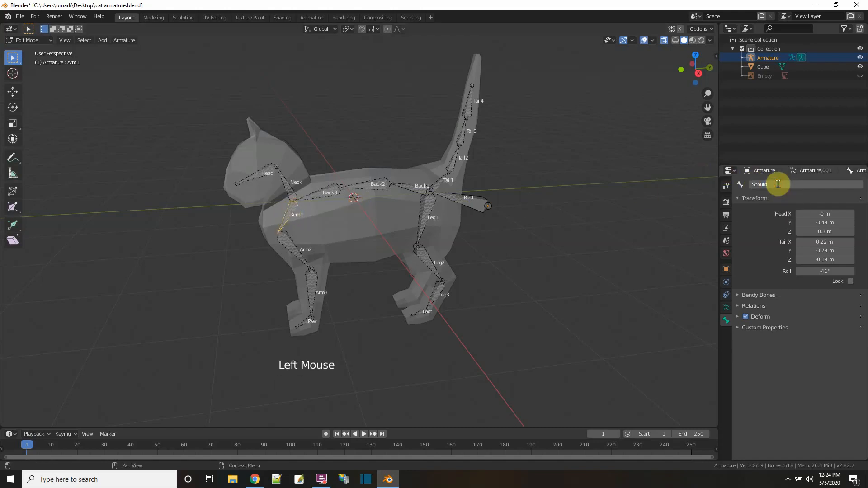
text(er)
key(Return)
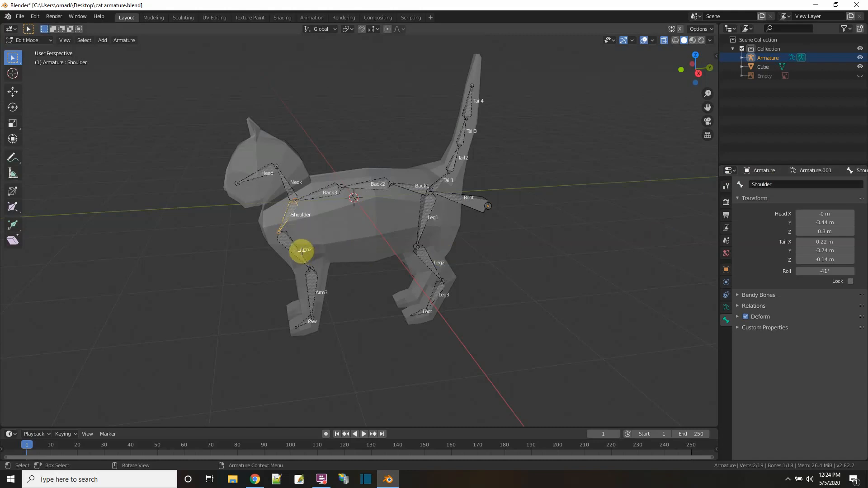
Step: Rename the front-leg bone directly below the shoulder Arm1 and the one directly above the paw Arm2
click(303, 248)
click(773, 184)
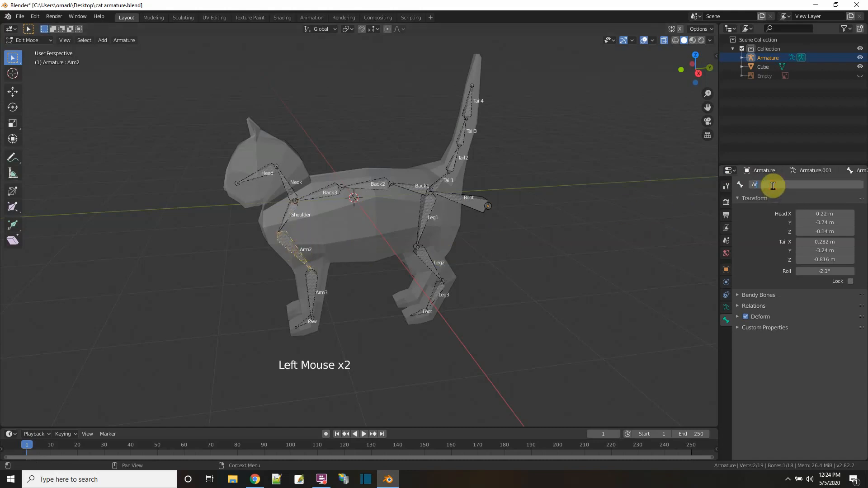
key(Return)
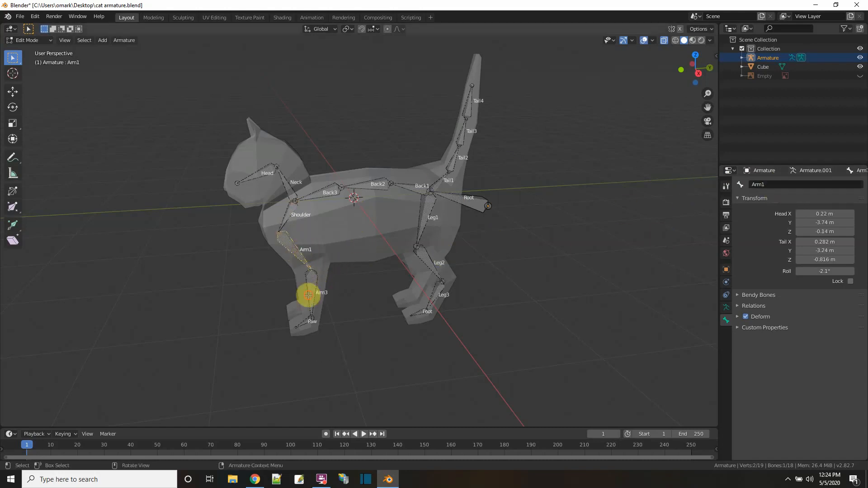
click(308, 294)
double_click(789, 185)
text(Arm)
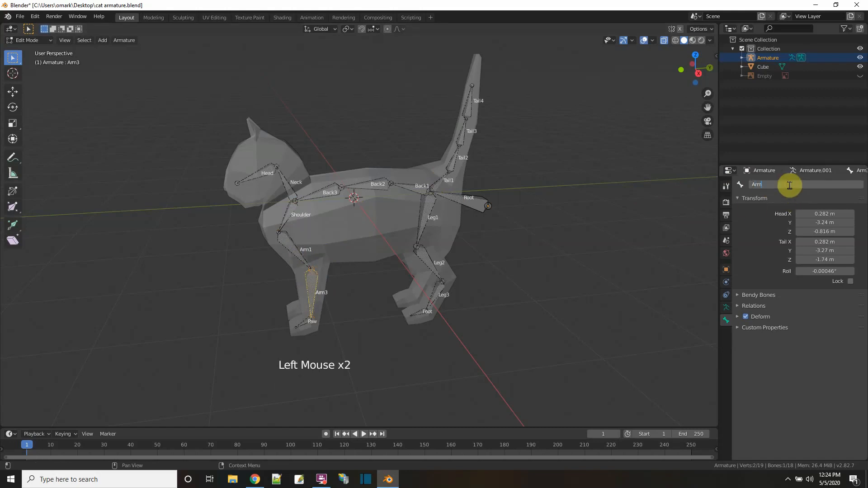
text(2)
key(Return)
Step: Select all front-leg and hind-leg bones, including Shoulder and Leg1, and apply AutoName Left/Right to them
middle_drag(443, 346, 422, 337)
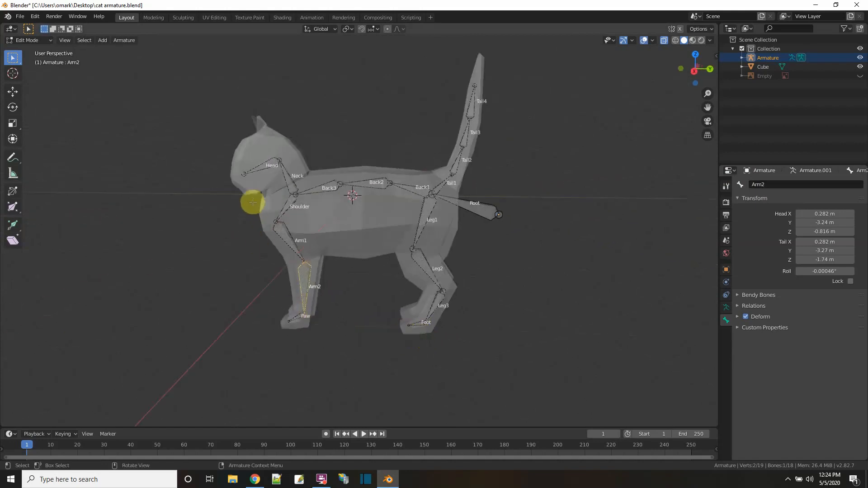
drag(257, 203, 446, 354)
shift+click(289, 204)
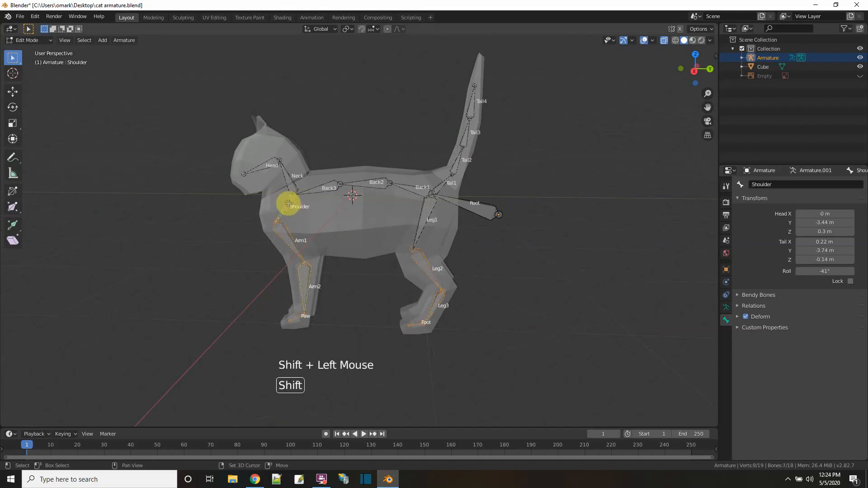
shift+click(427, 214)
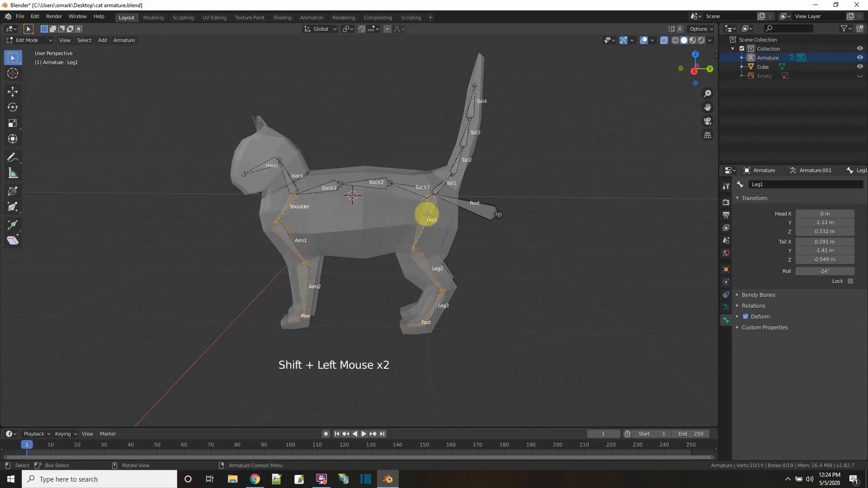
right_click(426, 214)
mouse_move(429, 217)
click(473, 215)
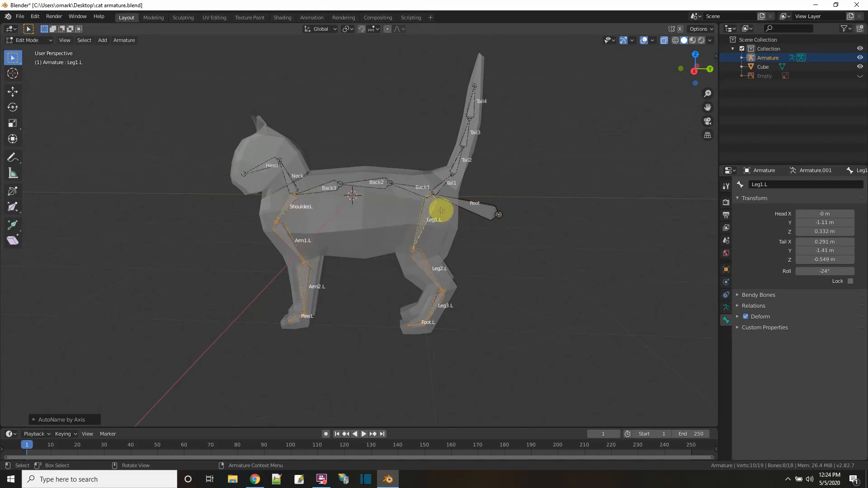
Step: Symmetrize the selected left-side leg bones to create matching bones in the cat's opposite legs
middle_drag(566, 269, 375, 241)
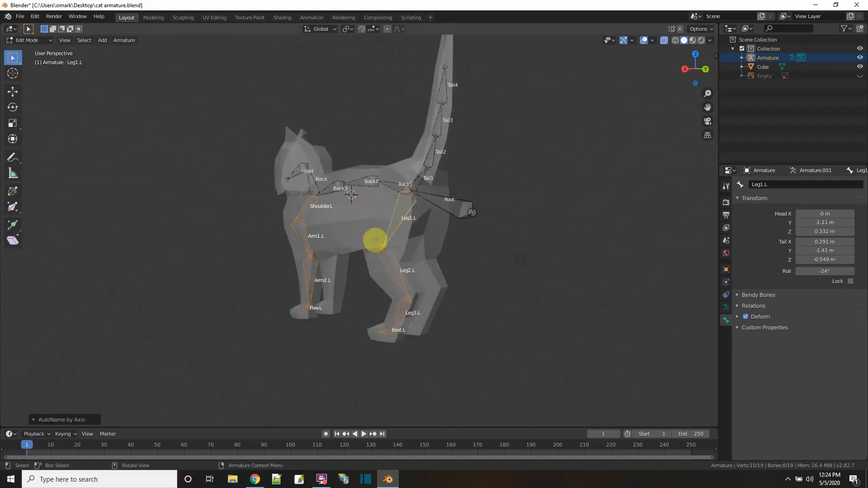
right_click(398, 221)
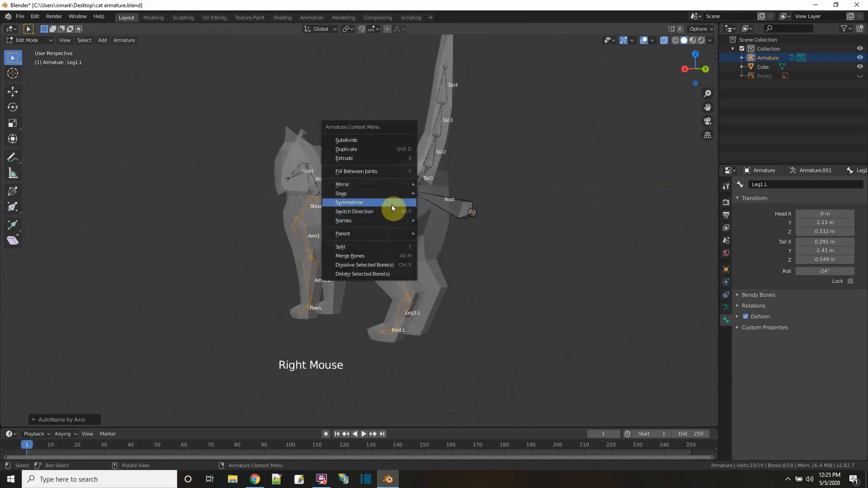
click(391, 205)
middle_drag(556, 268, 439, 302)
middle_drag(399, 328, 548, 316)
key(ctrl)
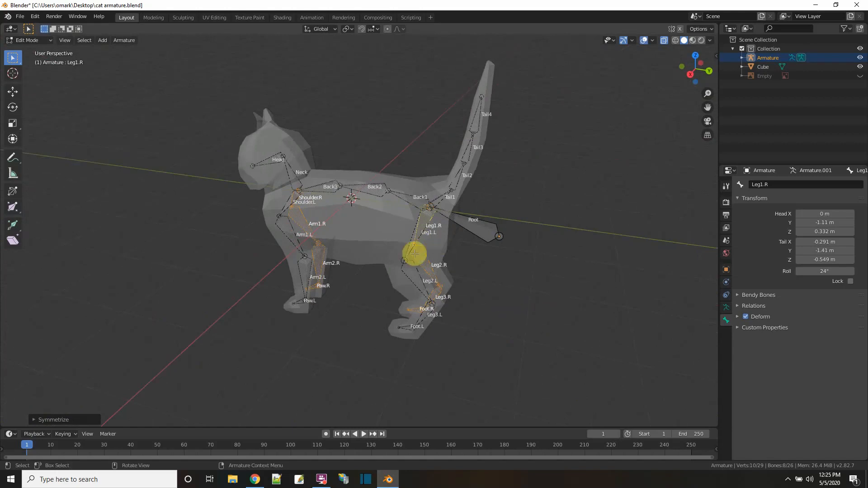
Step: Undo the symmetrize of the leg bones and deselect all bones
key(ctrl)
key(ctrl+z)
click(492, 320)
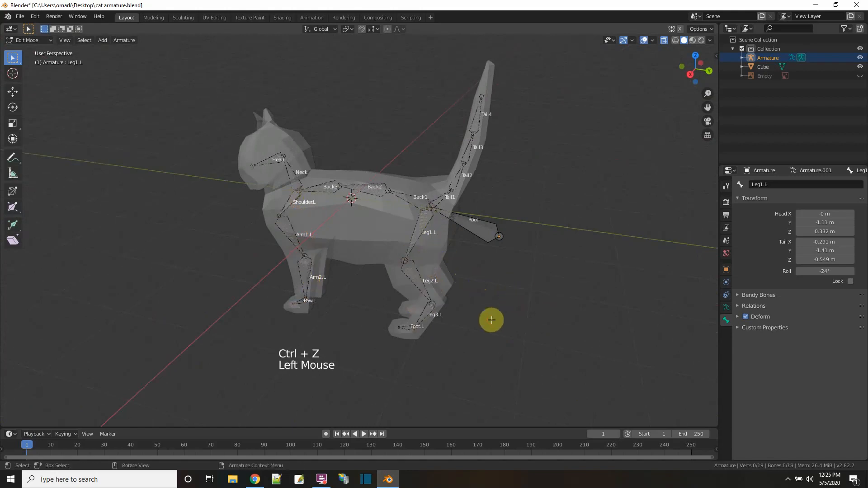
Step: Turn off the display of bone names for the cat armature
middle_drag(514, 343, 504, 317)
click(440, 300)
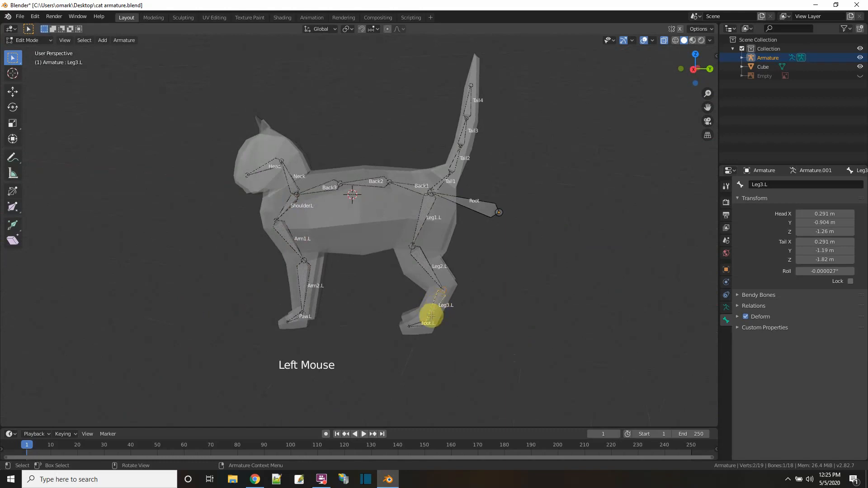
scroll(502, 344, up, 2)
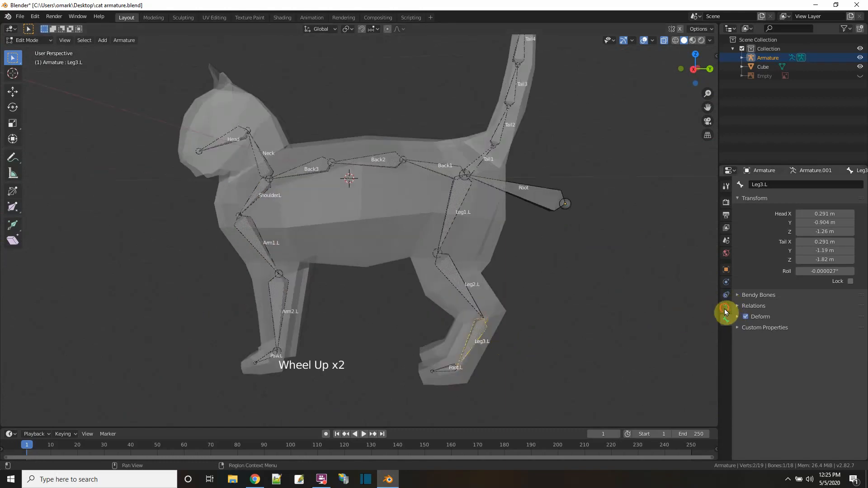
click(725, 308)
click(778, 335)
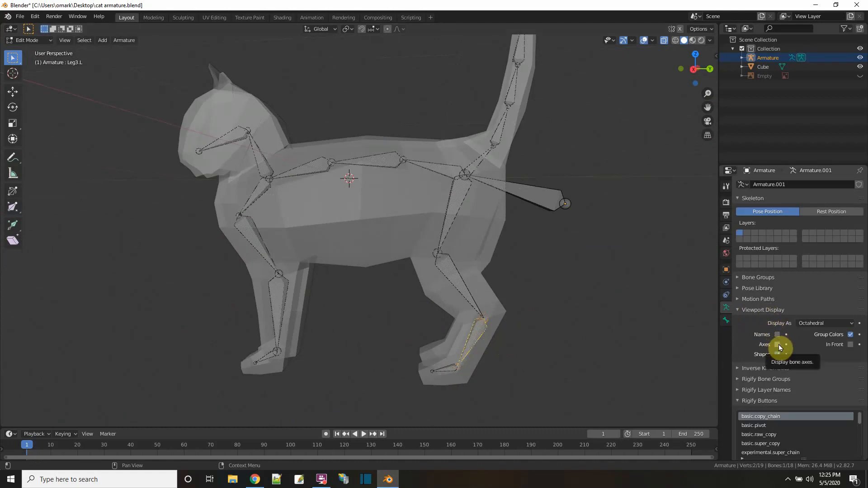
click(777, 345)
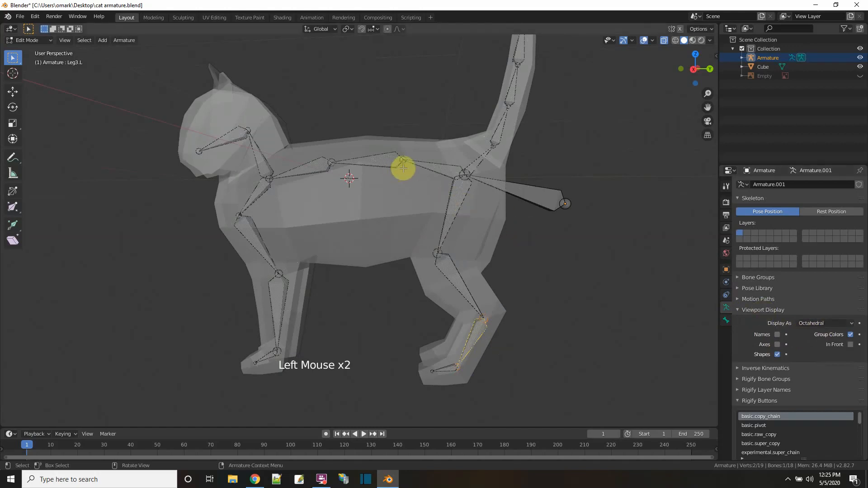
Step: Preview the armature's bones as Stick, B-Bone, Envelope and Wire, and return the display type to Octahedral
click(851, 324)
click(816, 343)
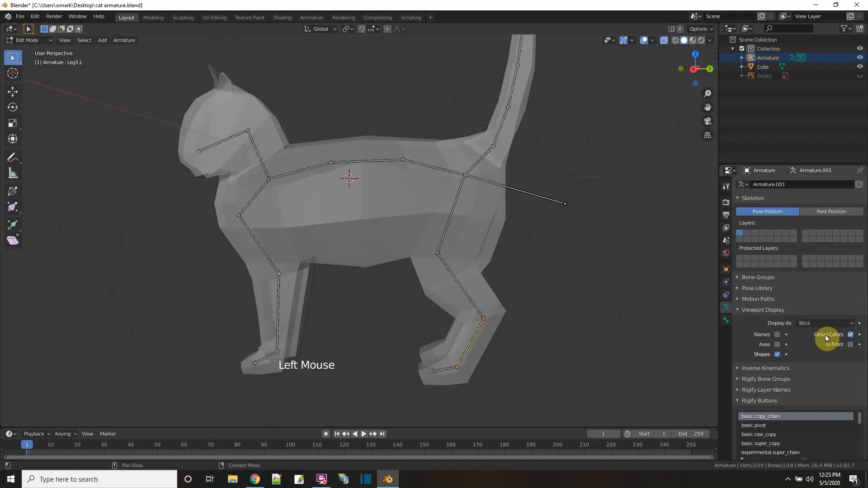
click(836, 324)
click(815, 354)
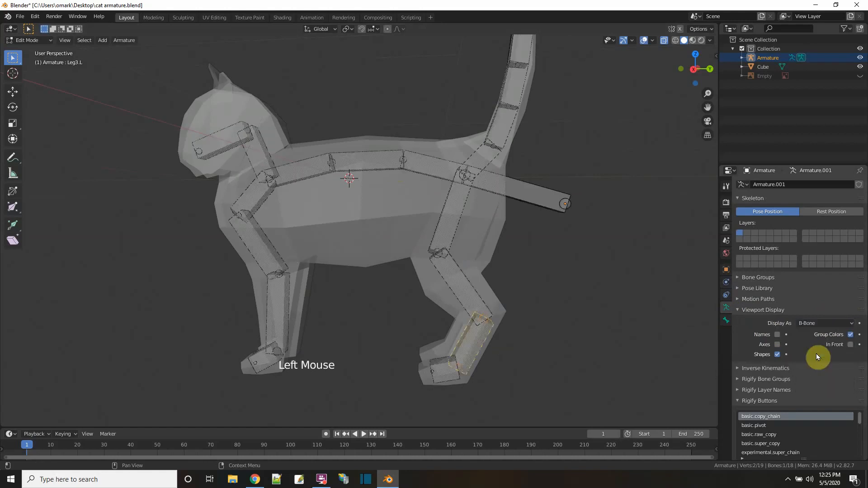
click(833, 323)
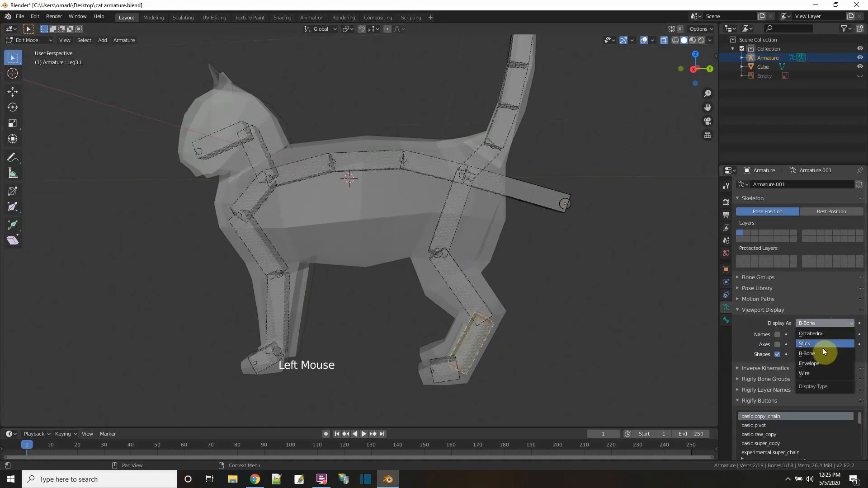
click(818, 363)
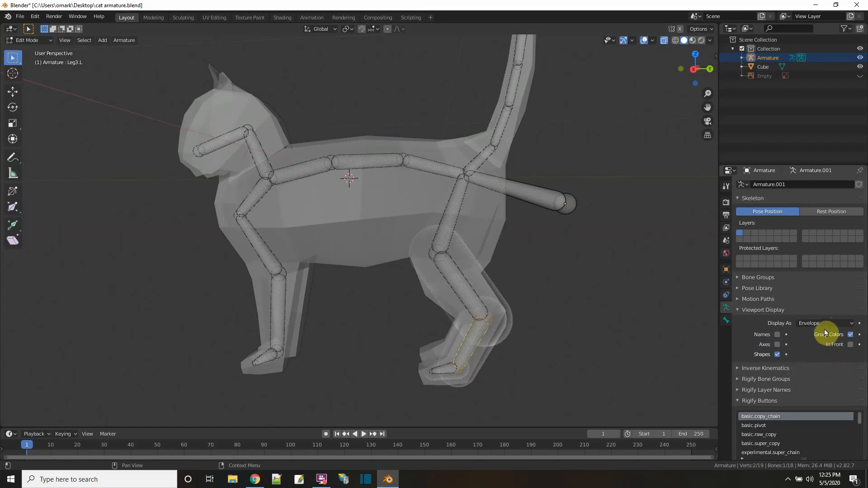
click(826, 322)
click(811, 371)
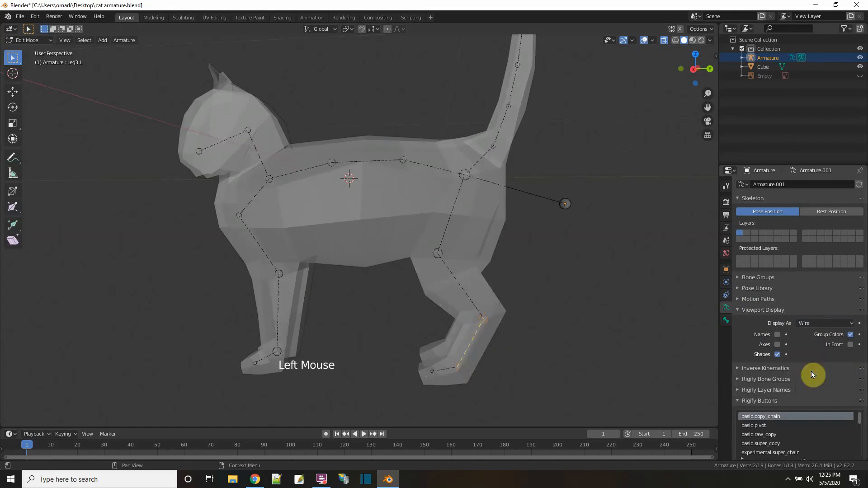
click(820, 322)
click(811, 336)
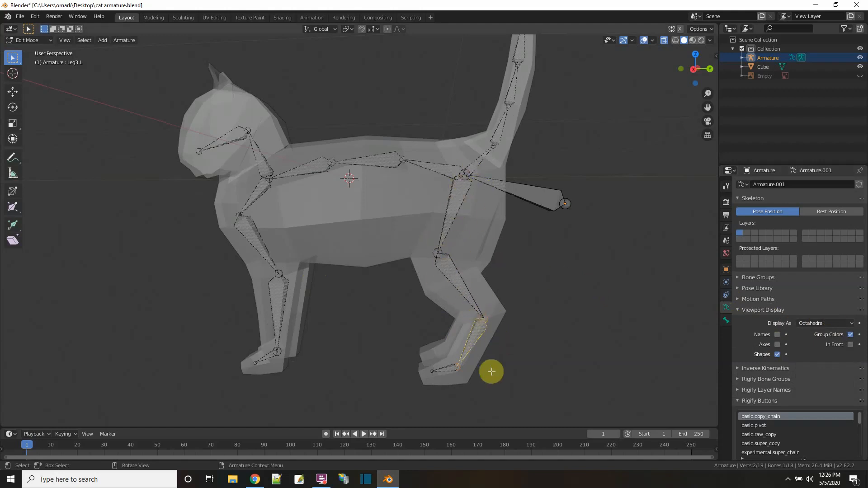
click(457, 366)
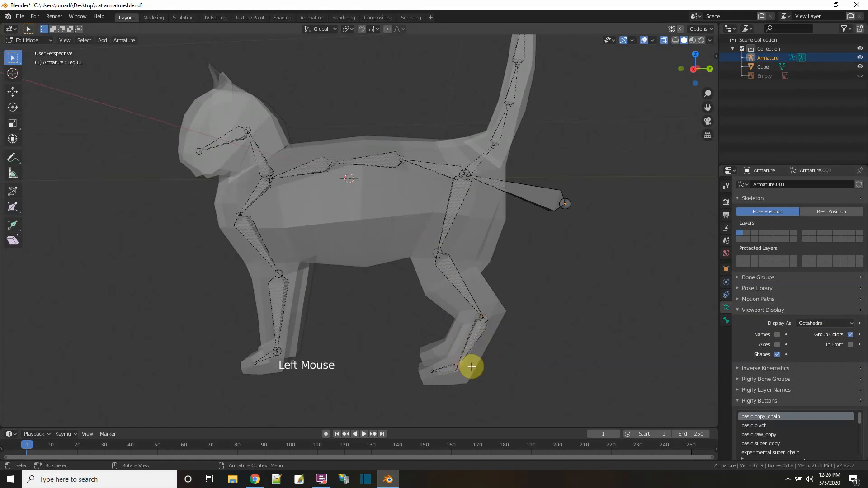
key(e)
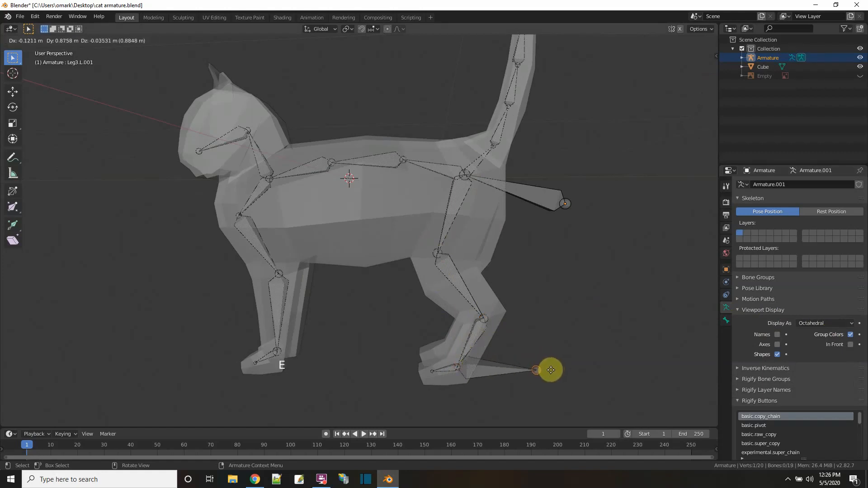
click(542, 370)
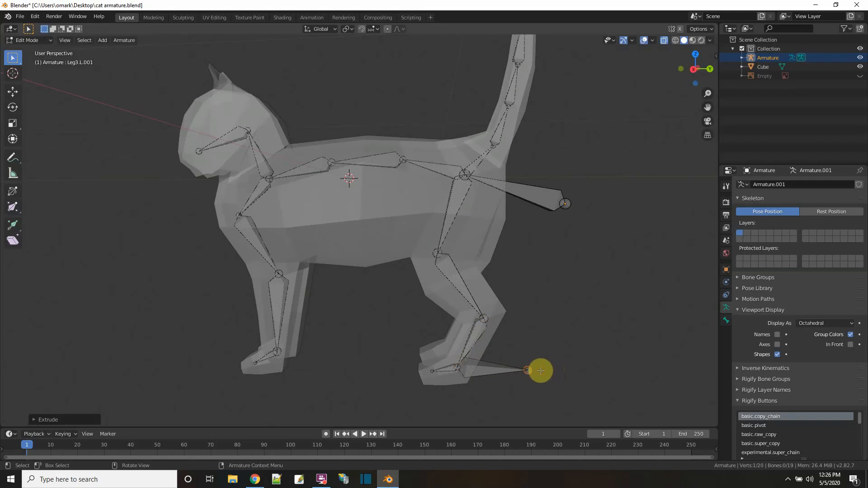
key(ctrl+z)
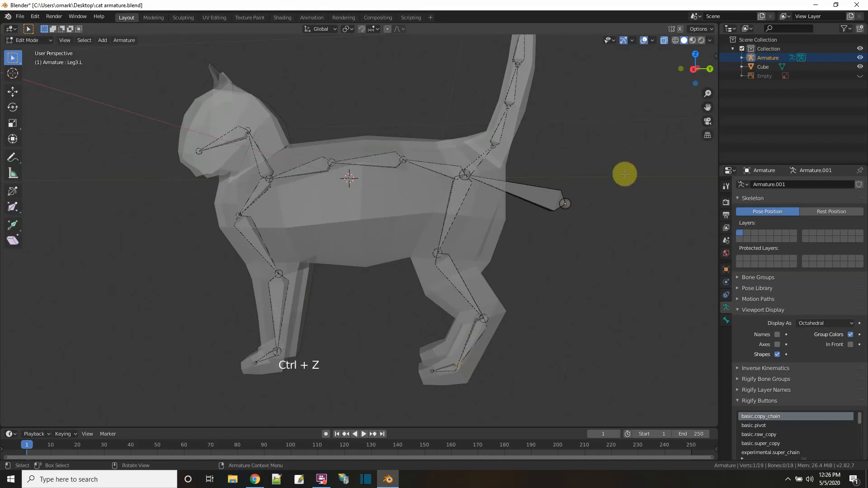
Step: Extrude a control bone about 0.5 m long backward from the ankle joint at the lower end of Leg3.L, exactly within the side plane
click(693, 69)
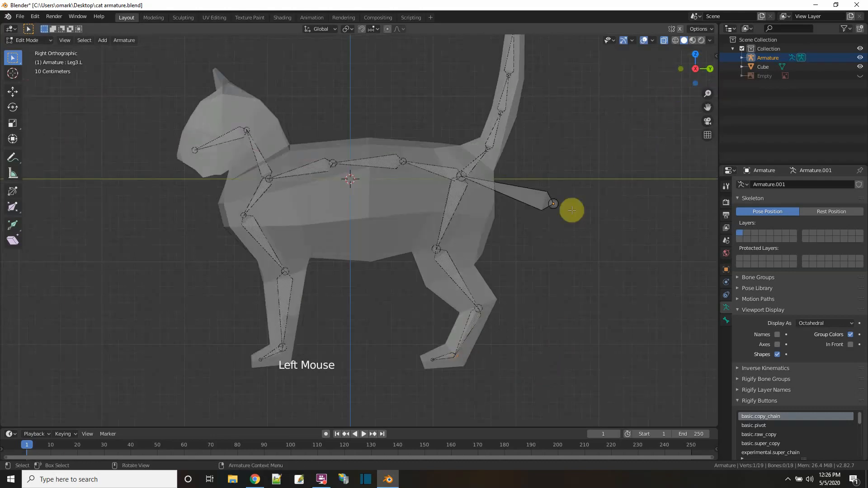
key(e)
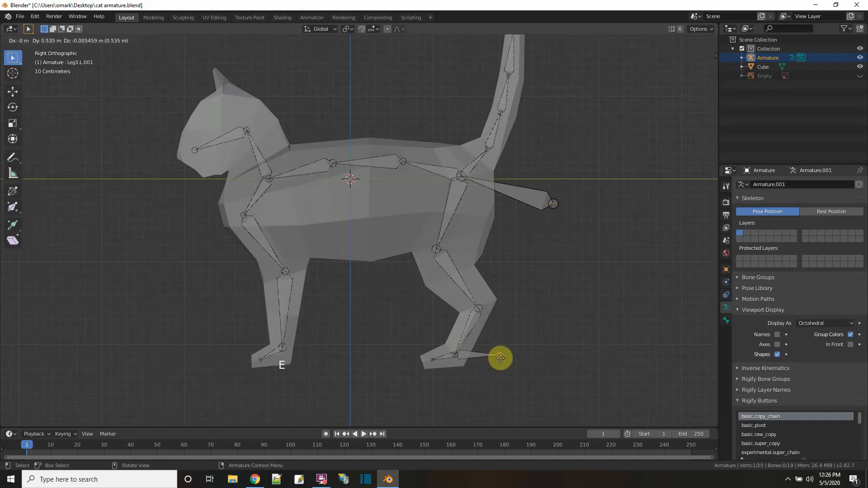
click(503, 360)
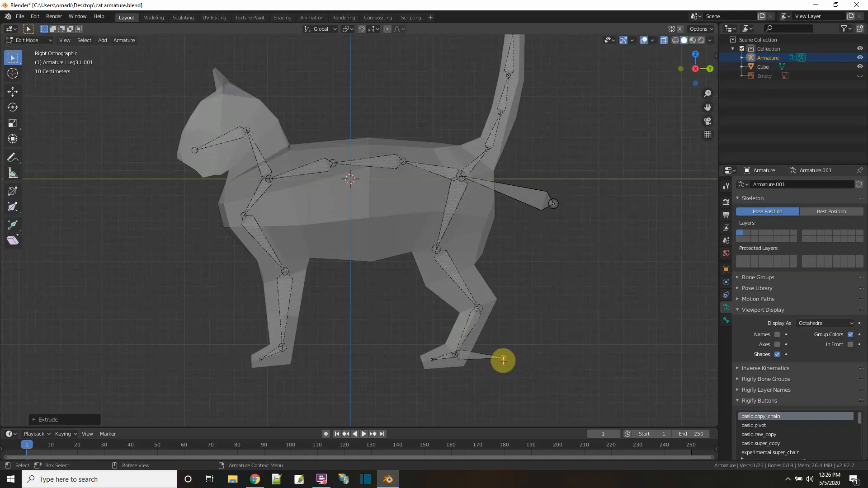
Step: Clear the parent of the new bone behind the hind ankle so it is detached from the leg chain
click(466, 357)
right_click(466, 356)
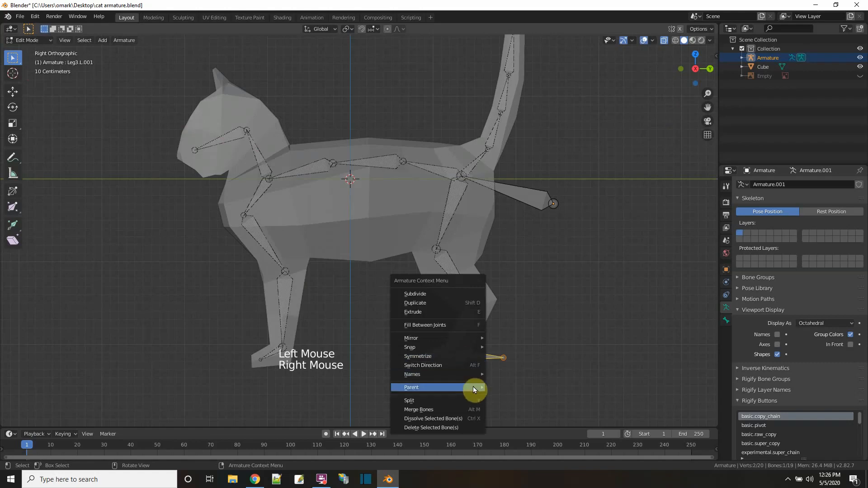
mouse_move(473, 387)
click(501, 396)
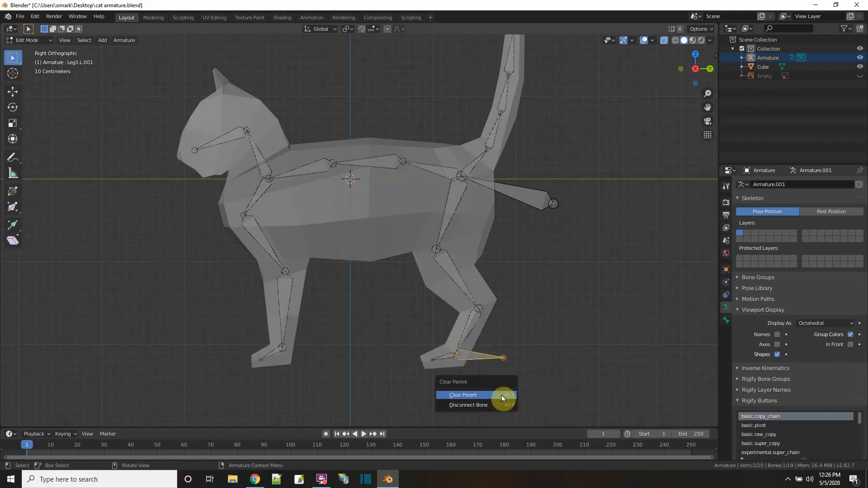
click(500, 395)
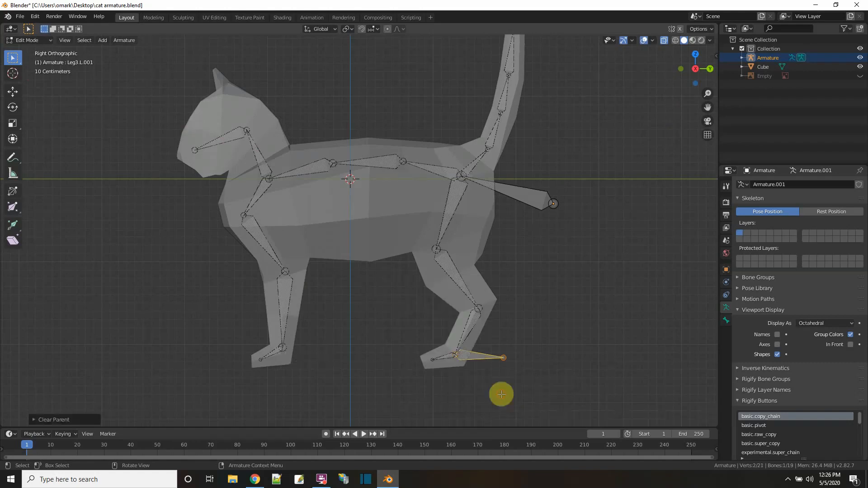
Step: Add Leg3.L to the selection as the active bone and, in Pose Mode, give it an IK constraint targeting the control bone
shift+click(466, 331)
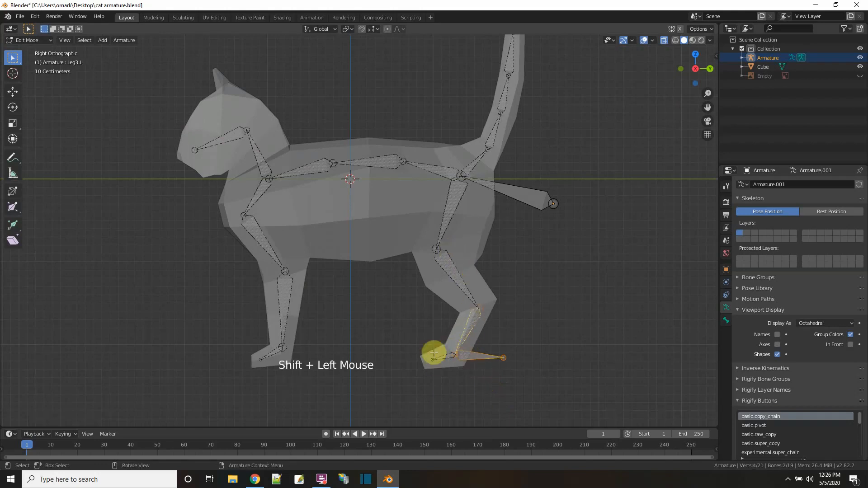
click(36, 42)
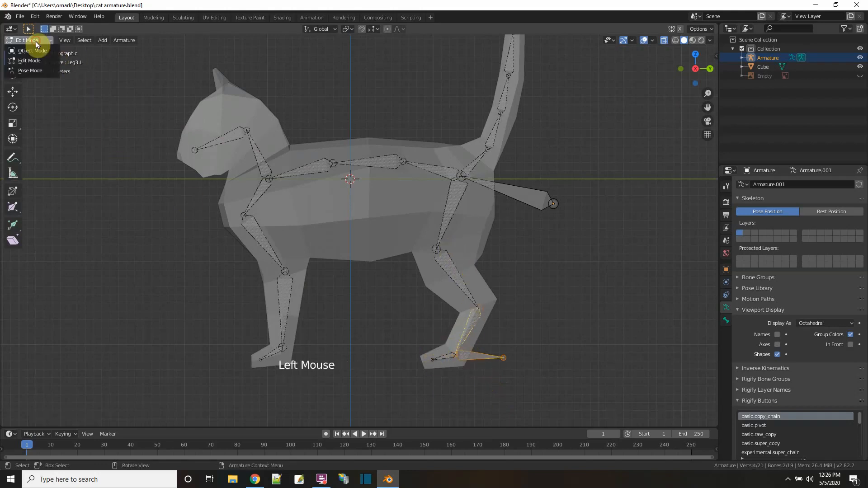
click(39, 71)
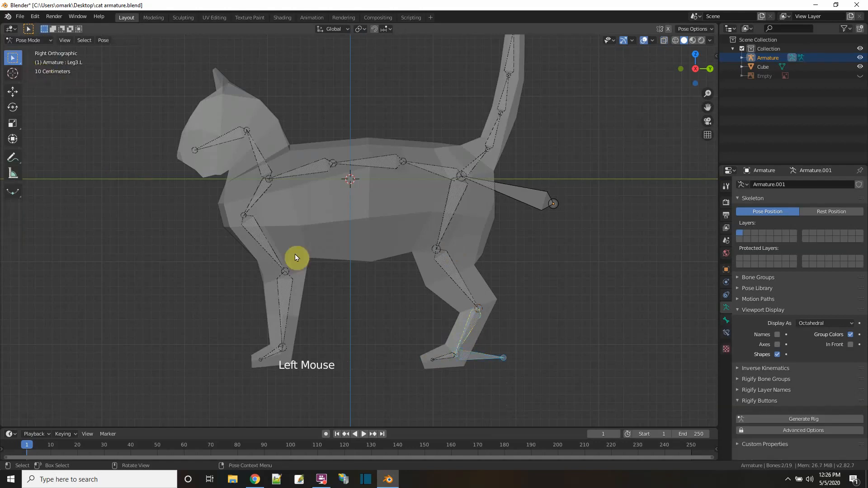
key(shift+i)
click(571, 326)
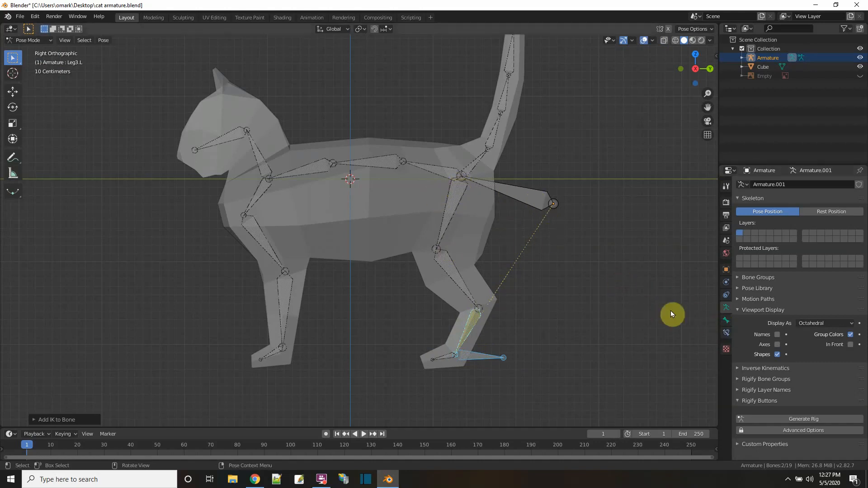
Step: Set the chain length of Leg3.L's IK constraint to 3
click(726, 320)
scroll(772, 300, up, 5)
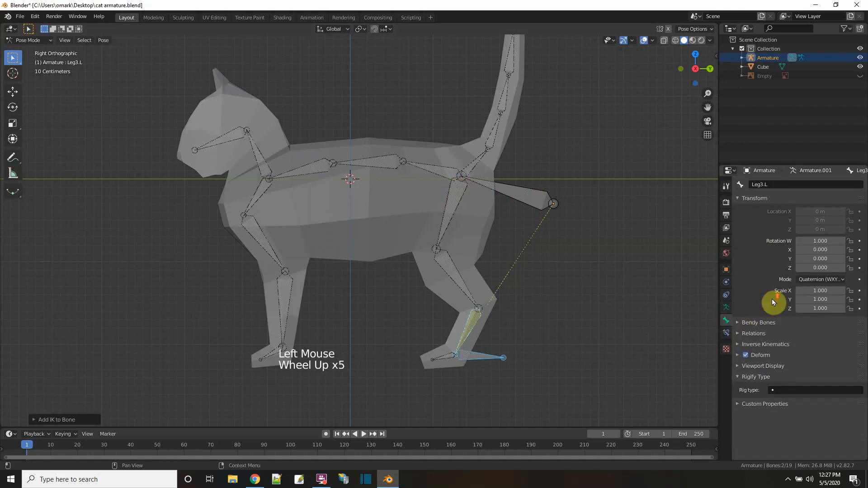
click(726, 333)
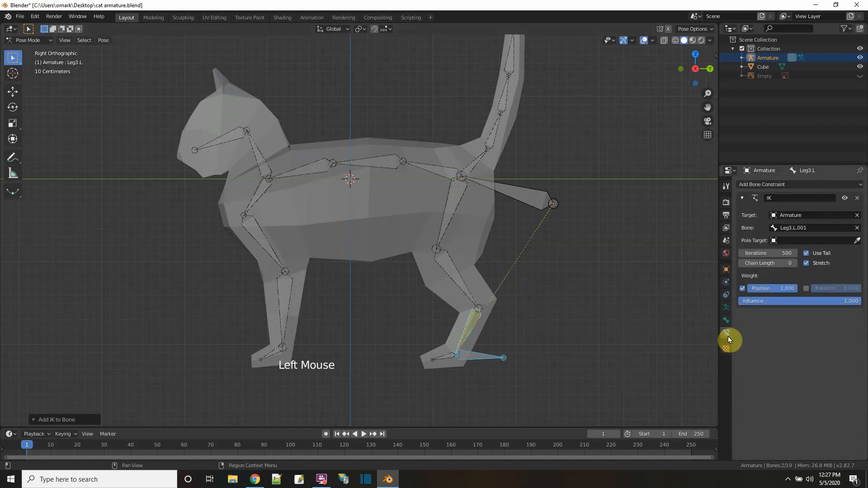
click(794, 264)
click(793, 264)
click(794, 264)
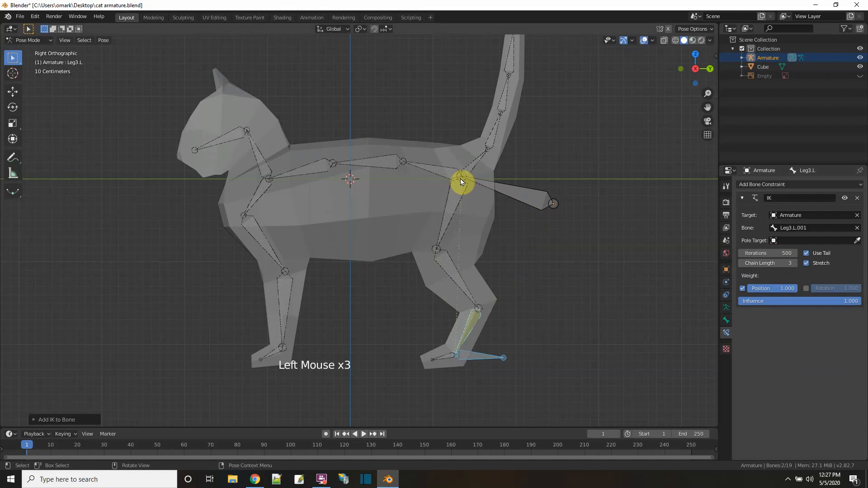
Step: Test the hind-leg IK by moving the control bone vertically and freely, and clear its user transforms
click(480, 357)
key(g)
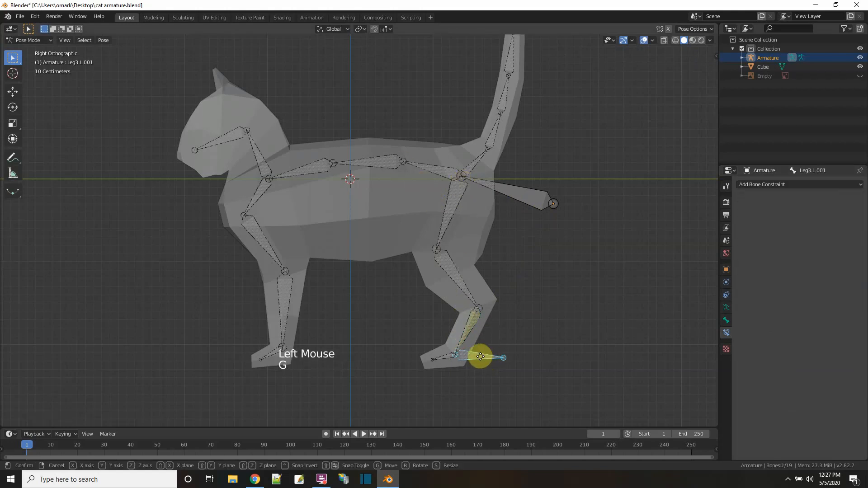
key(z)
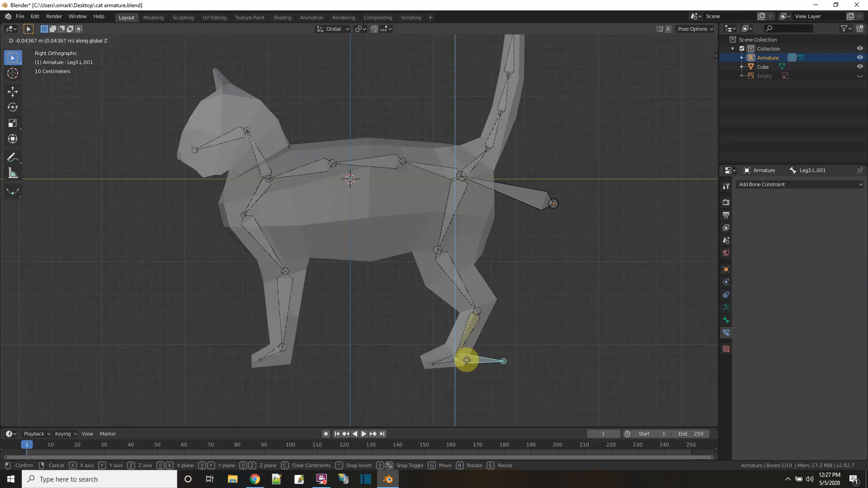
click(470, 354)
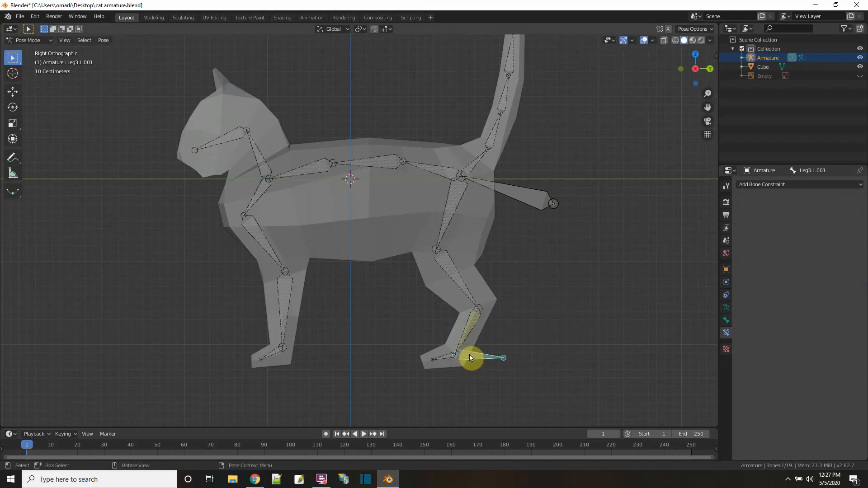
key(g)
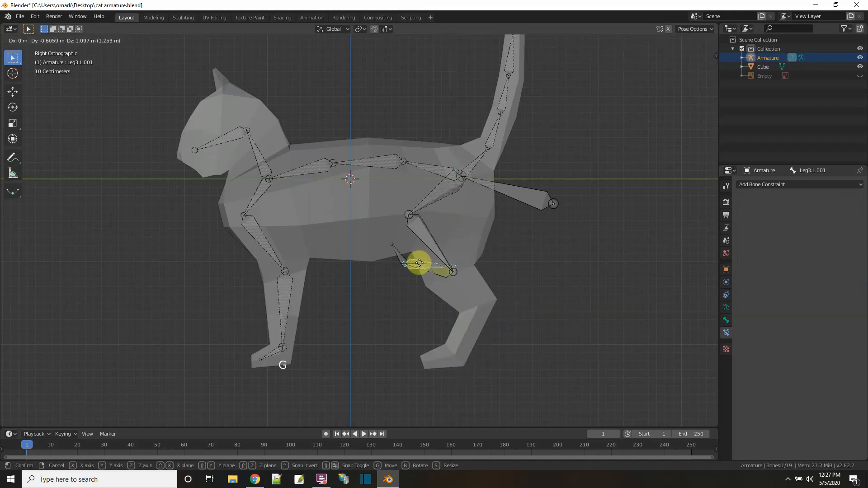
click(489, 252)
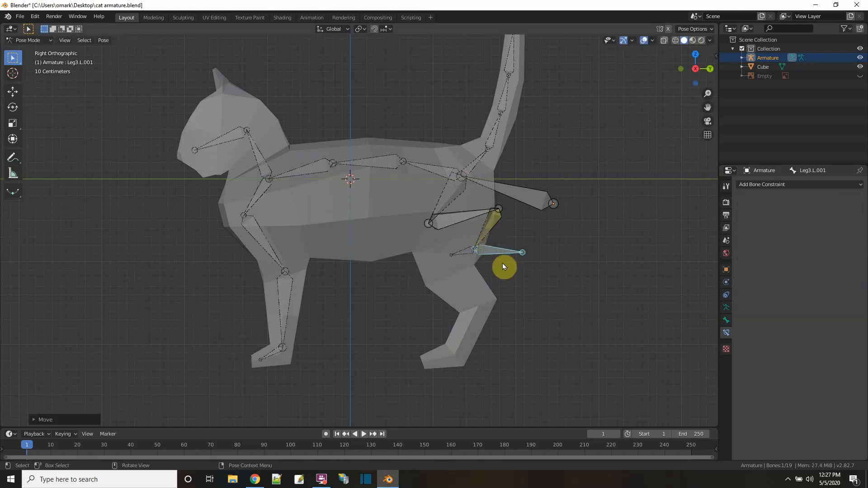
right_click(492, 251)
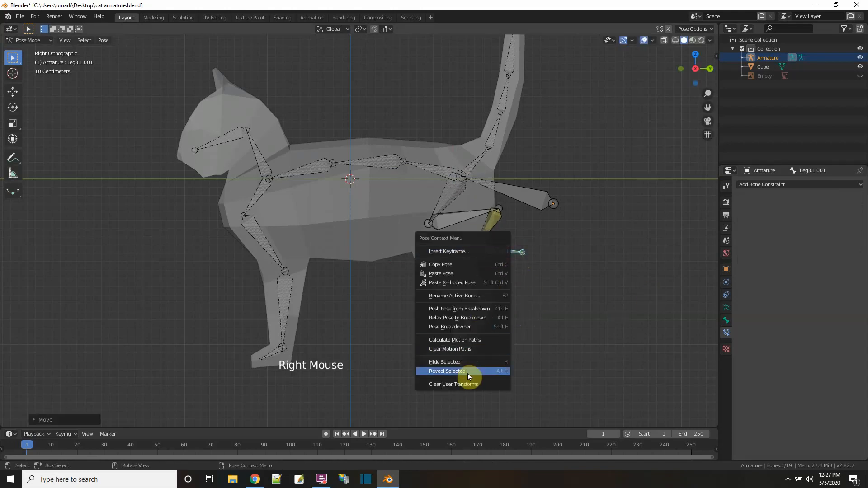
click(466, 387)
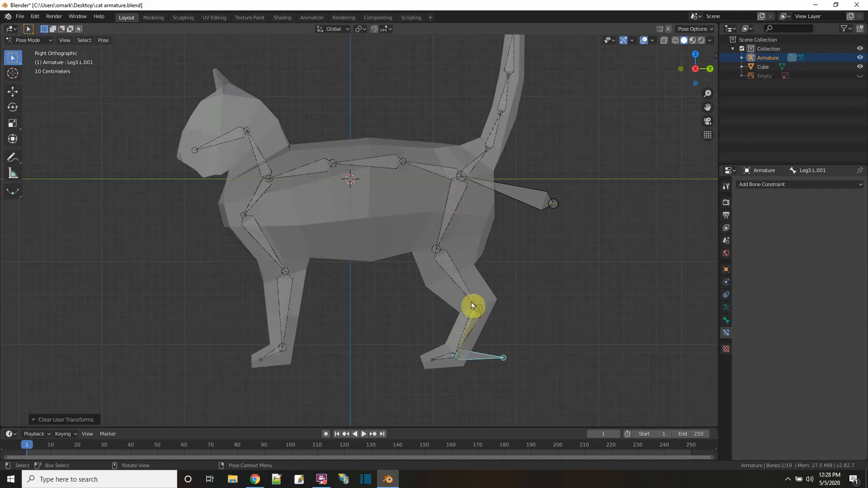
Step: In Edit Mode, extrude a new bone about 0.8 m long forward from the ankle joint at the end of Arm2.L
click(282, 296)
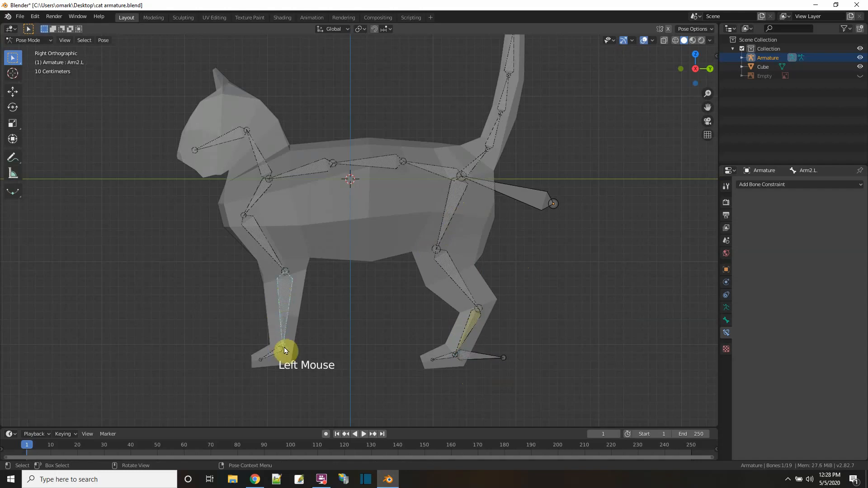
click(39, 44)
click(37, 61)
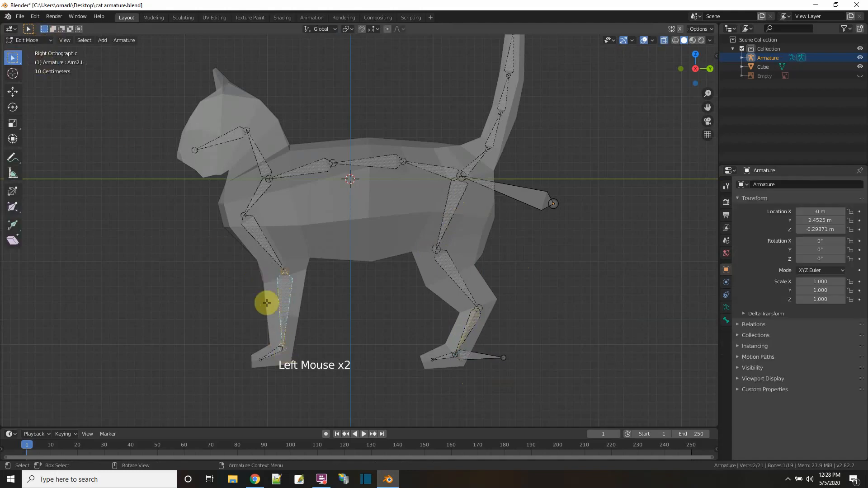
click(283, 347)
key(e)
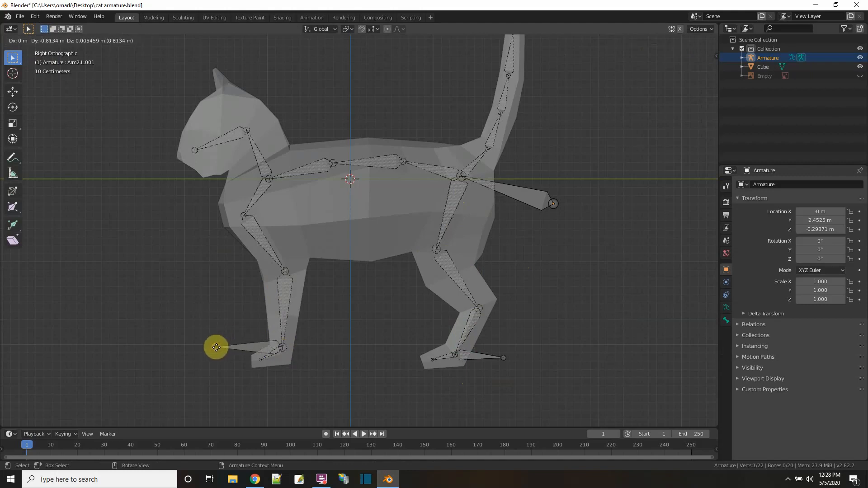
click(215, 349)
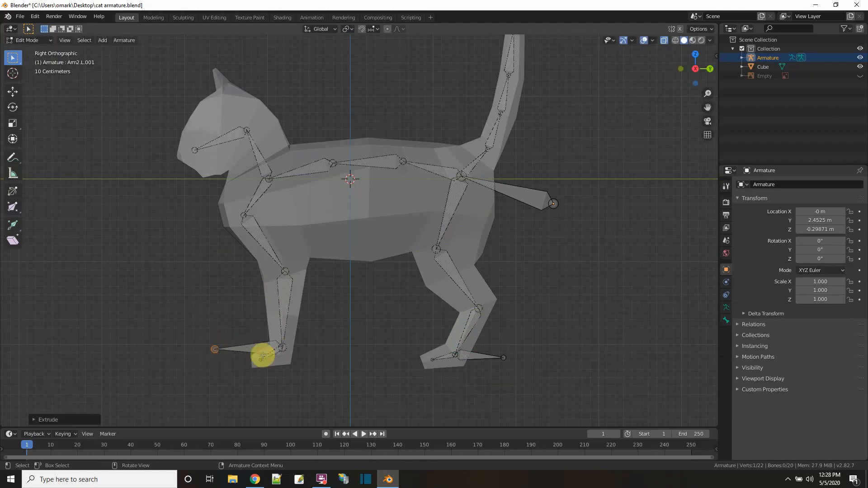
Step: Clear the parent of the new bone in front of the front ankle to detach it from the leg chain
click(249, 346)
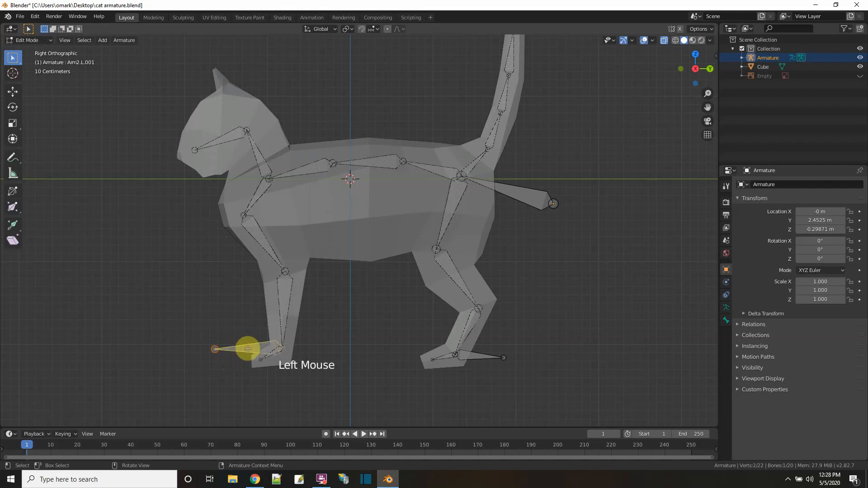
right_click(248, 351)
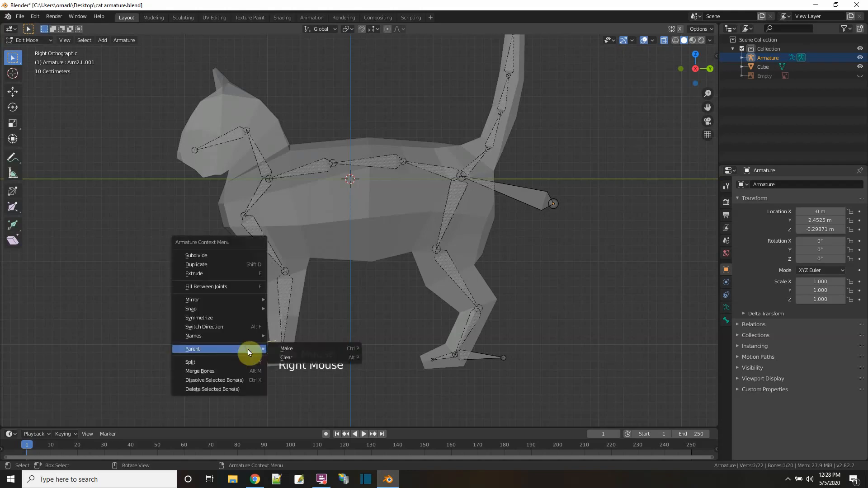
click(286, 357)
click(269, 373)
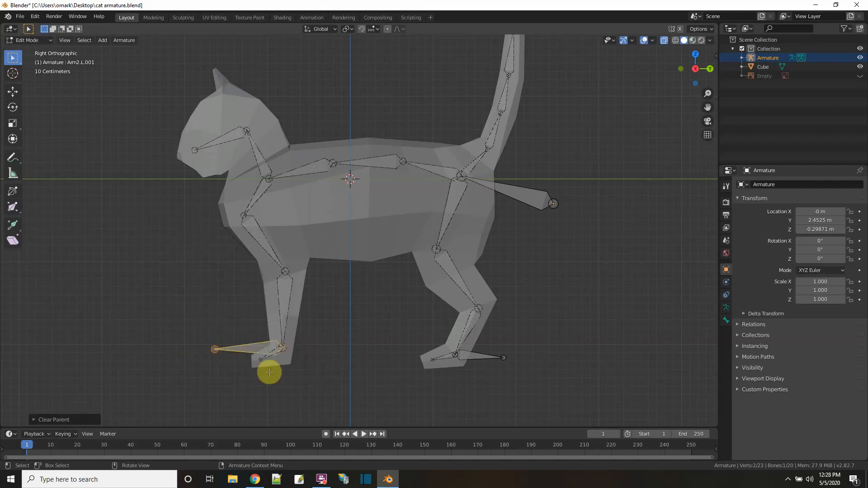
Step: Add Arm2.L to the selection as the active bone and, in Pose Mode, give it an IK constraint targeting the front control bone
shift+click(284, 305)
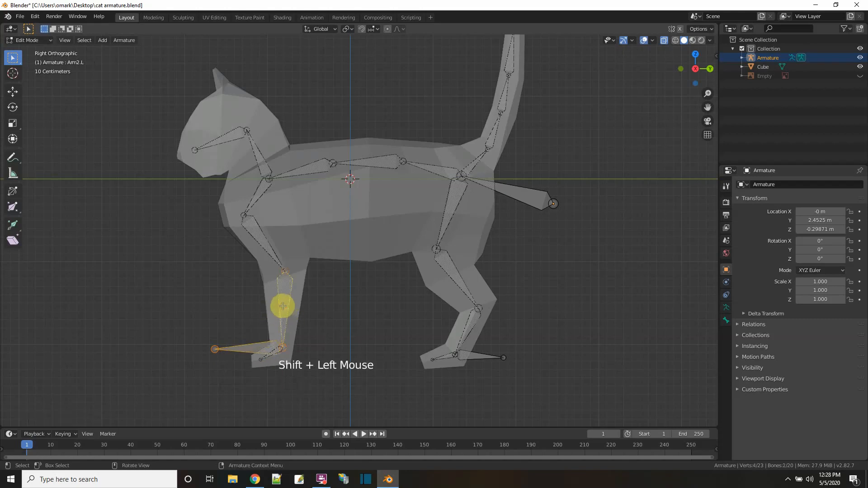
click(35, 41)
click(35, 68)
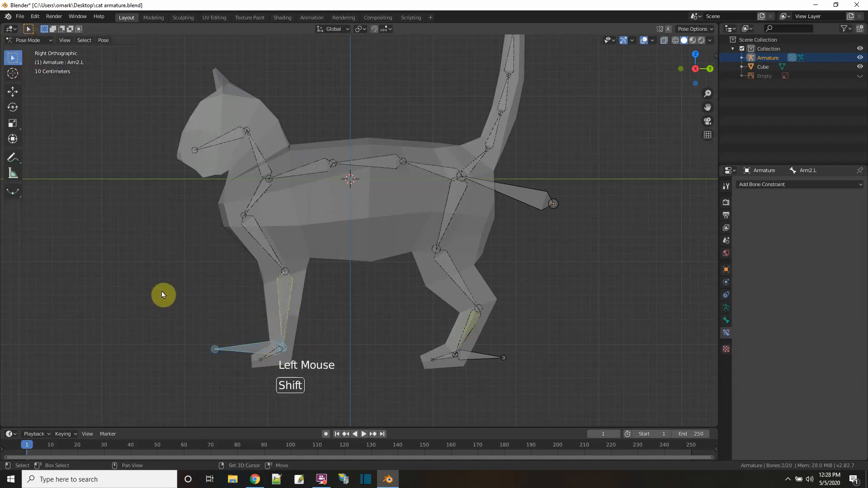
key(shift+i)
click(161, 291)
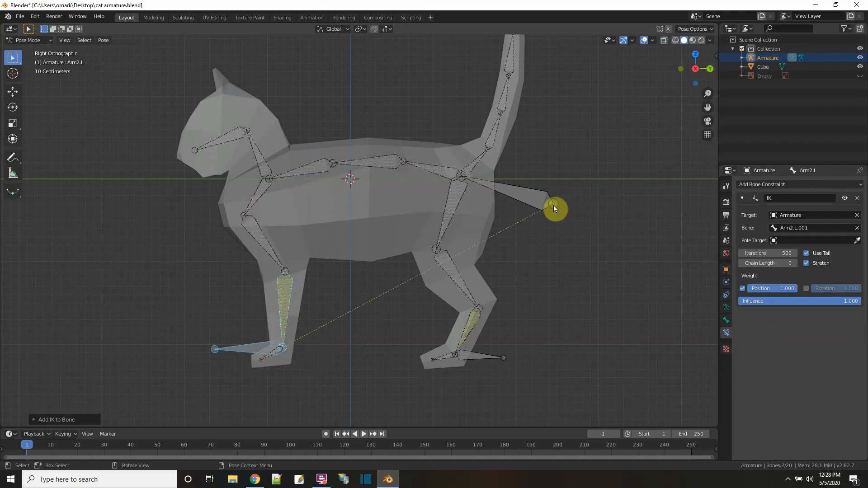
Step: Set the chain length of Arm2.L's IK constraint to 3
click(796, 264)
click(796, 264)
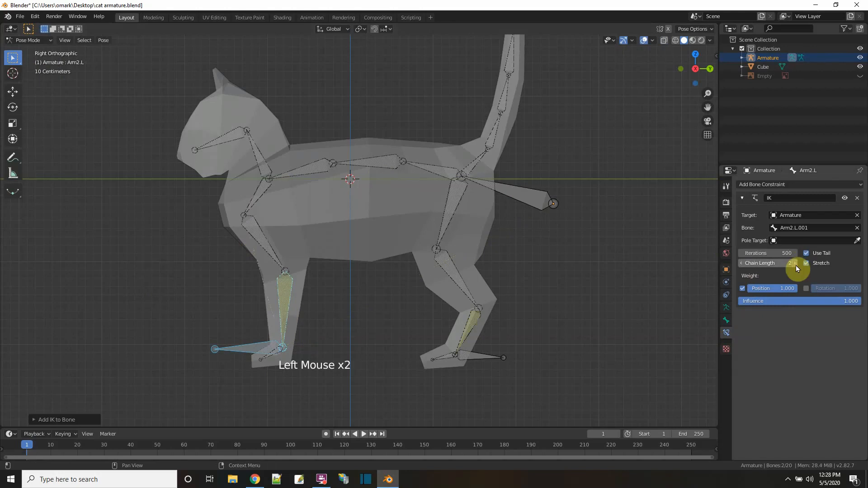
click(795, 265)
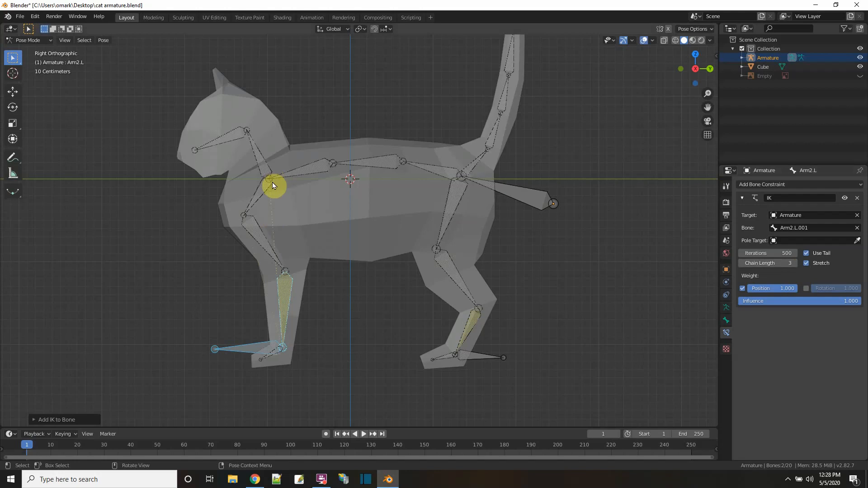
Step: Test the front-leg IK by moving the front control bone freely
click(242, 346)
click(242, 348)
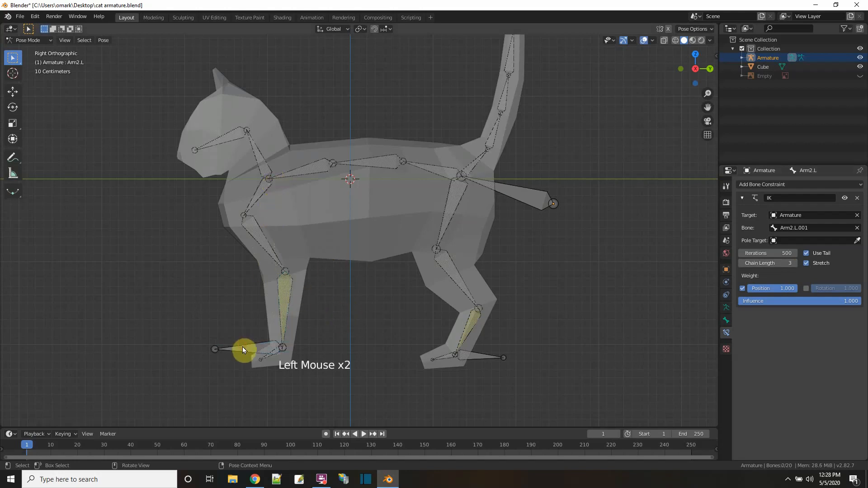
key(g)
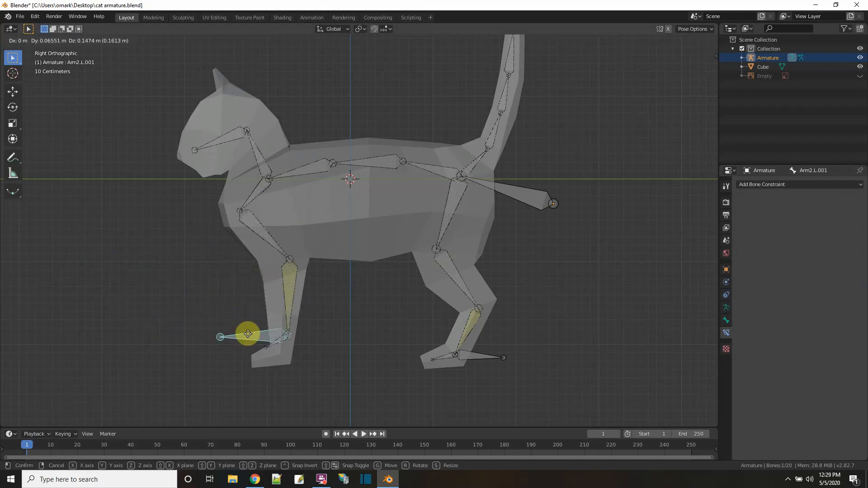
click(247, 338)
click(357, 317)
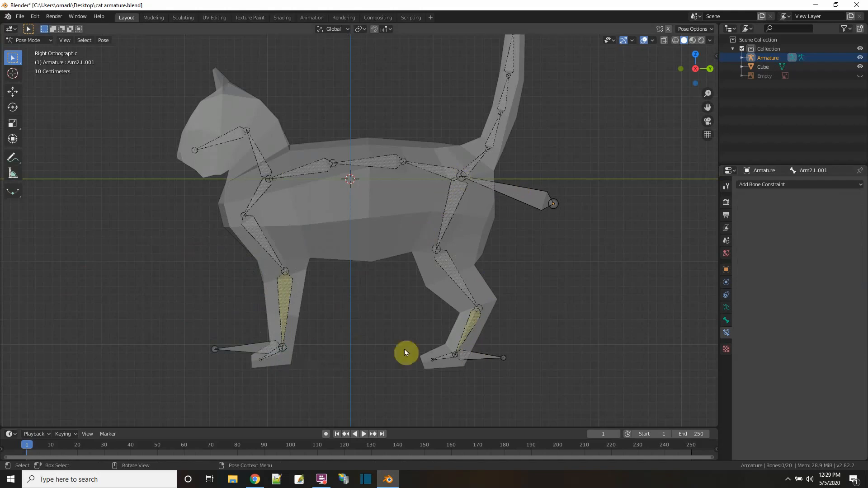
Step: Test the Root bone by moving and rotating it against the planted feet, and clear its user transforms
click(520, 194)
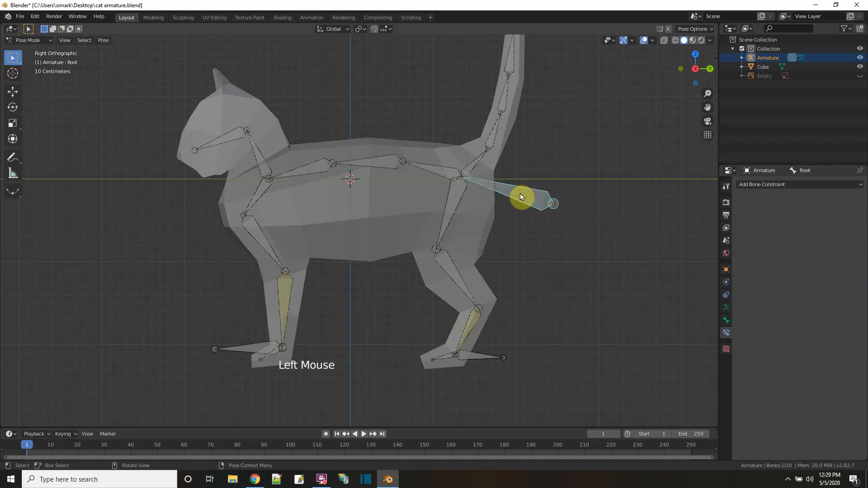
key(g)
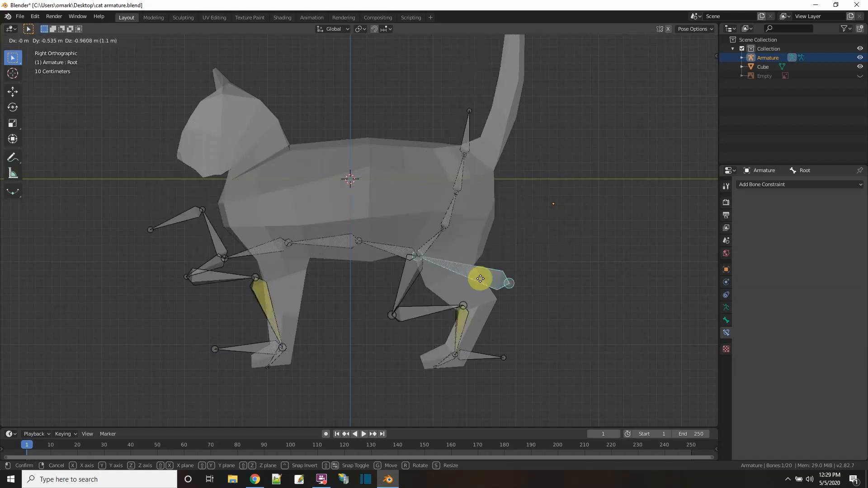
click(497, 275)
key(r)
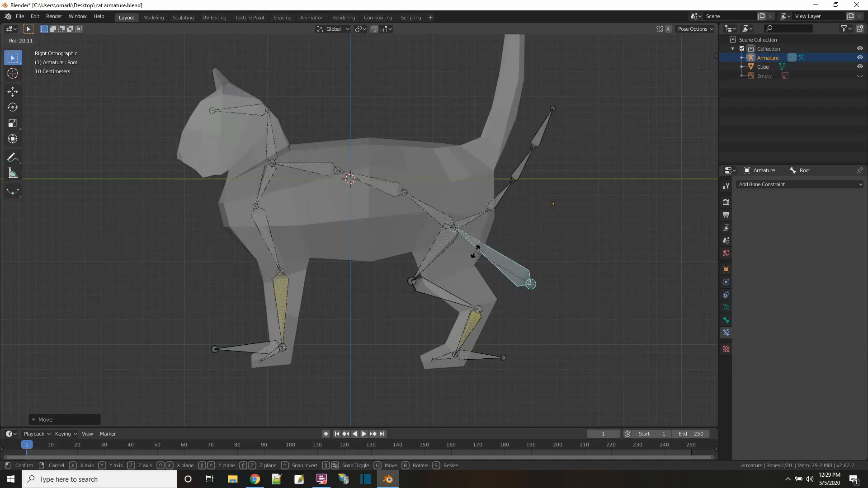
right_click(478, 246)
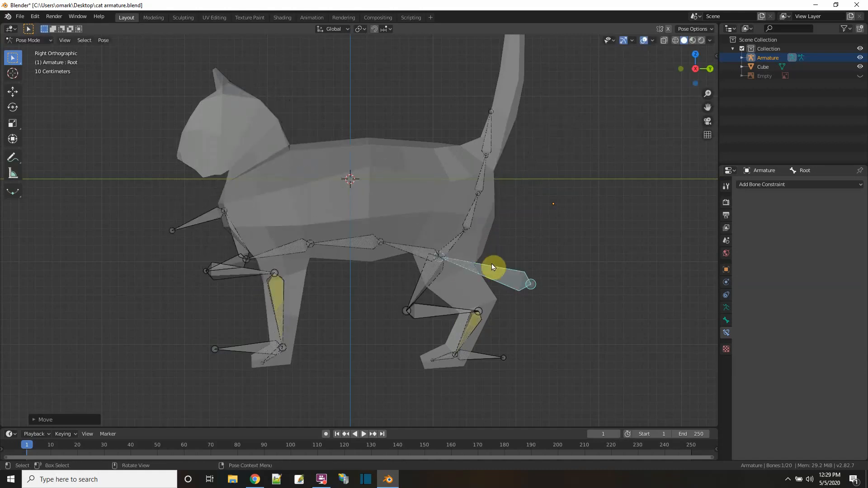
right_click(498, 272)
click(495, 270)
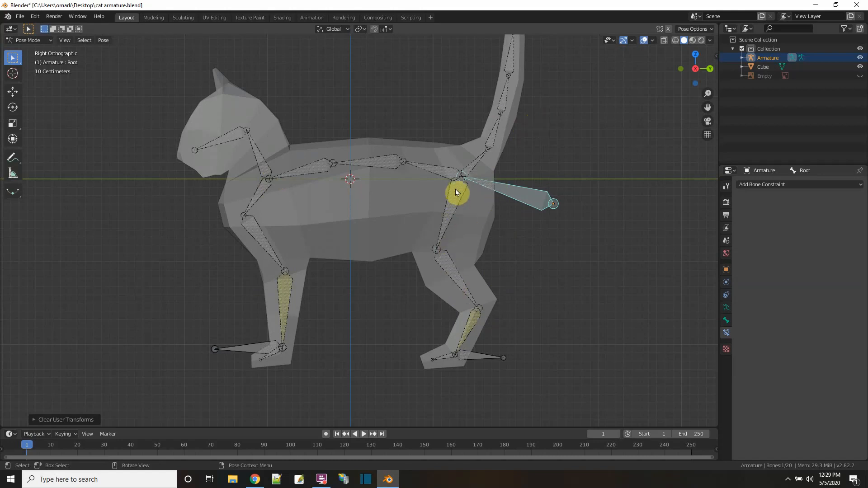
Step: Test the left hind control bone by moving it vertically along global Z while viewing the cat from behind
click(474, 357)
middle_drag(523, 283, 438, 296)
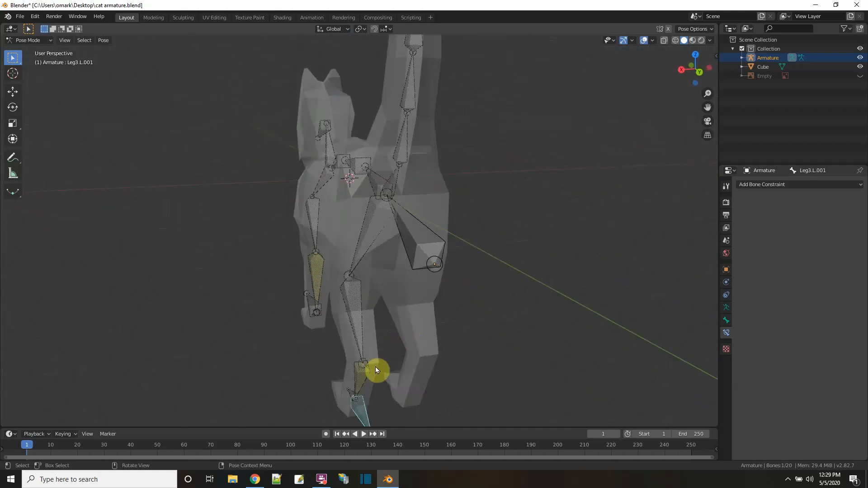
key(g)
key(z)
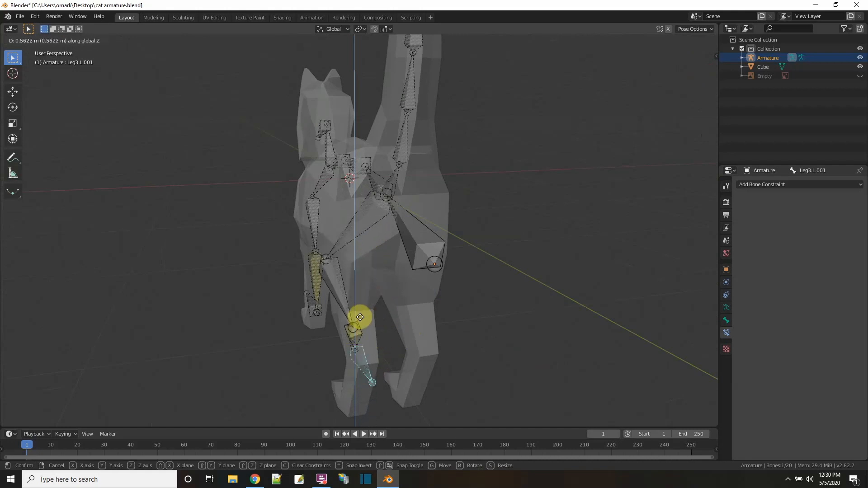
click(360, 317)
Step: Select all left front and hind leg bones with their control bones and symmetrize them to the right side in Edit Mode
middle_drag(482, 305, 521, 313)
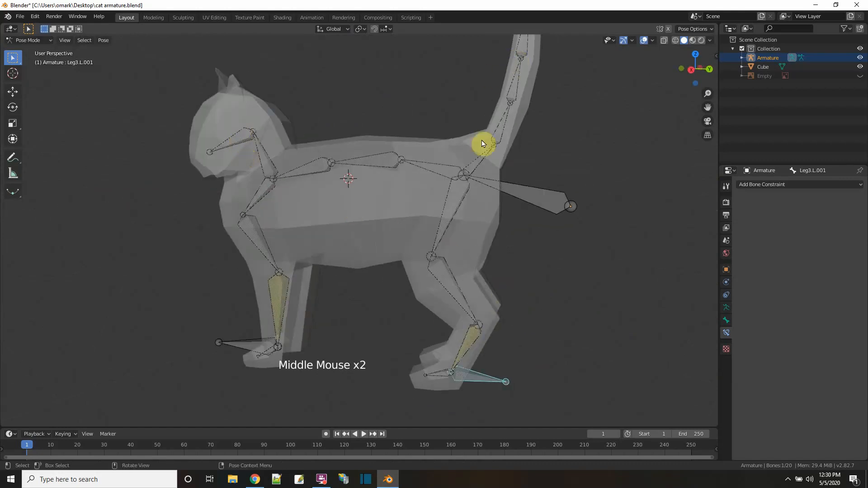
drag(222, 197, 500, 398)
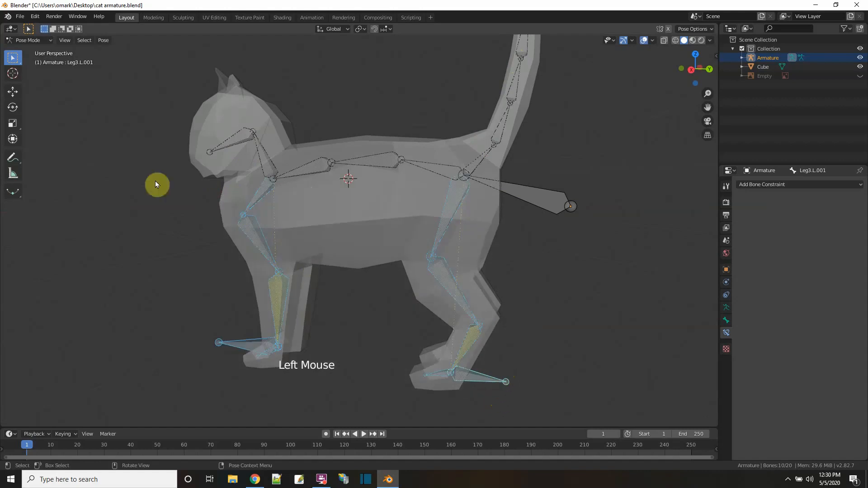
click(40, 42)
click(38, 58)
middle_drag(481, 212, 436, 222)
right_click(407, 232)
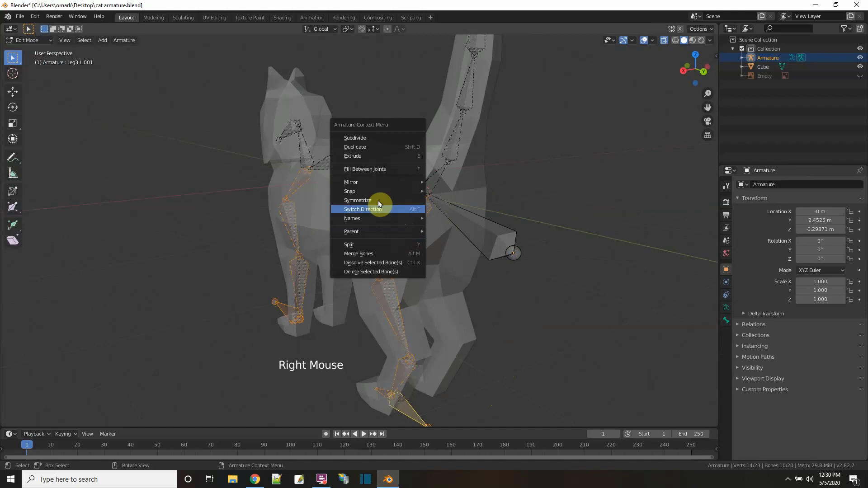
click(522, 345)
Step: Try moving the right and left hind control bones in Edit Mode
click(446, 394)
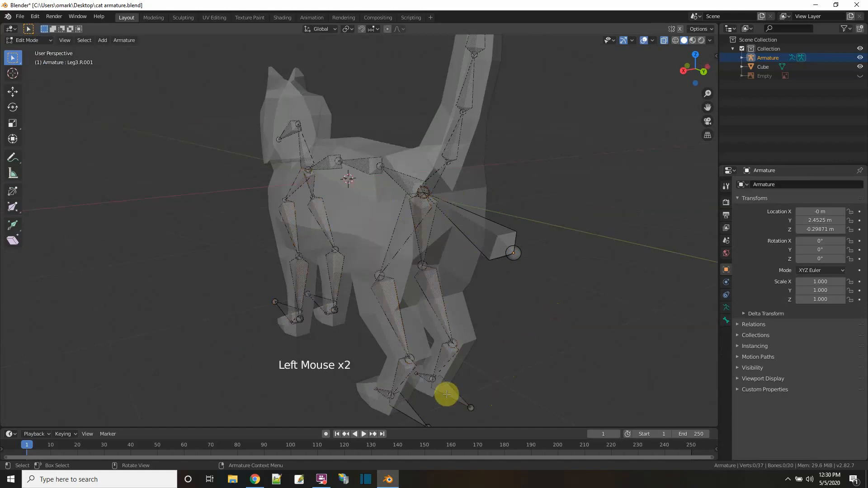
key(g)
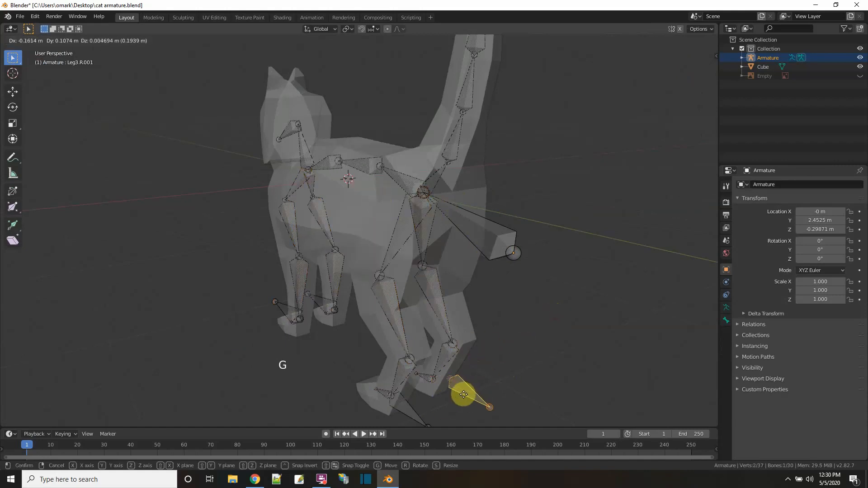
right_click(456, 398)
click(405, 412)
key(g)
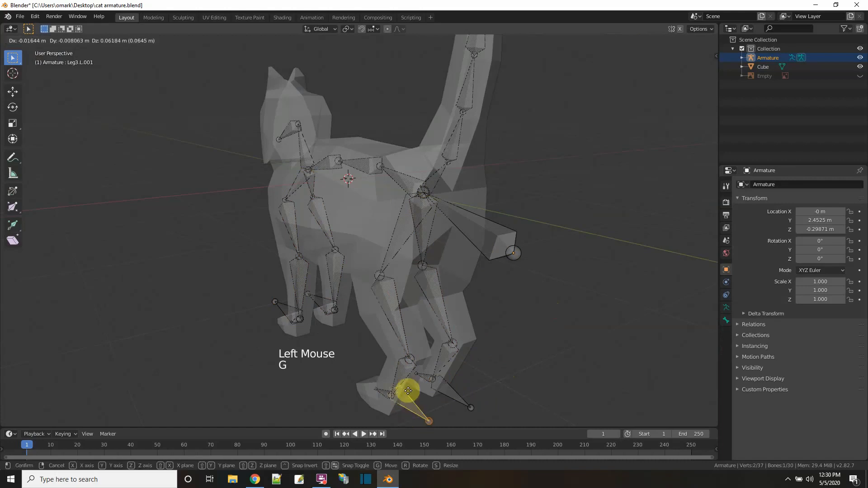
click(401, 407)
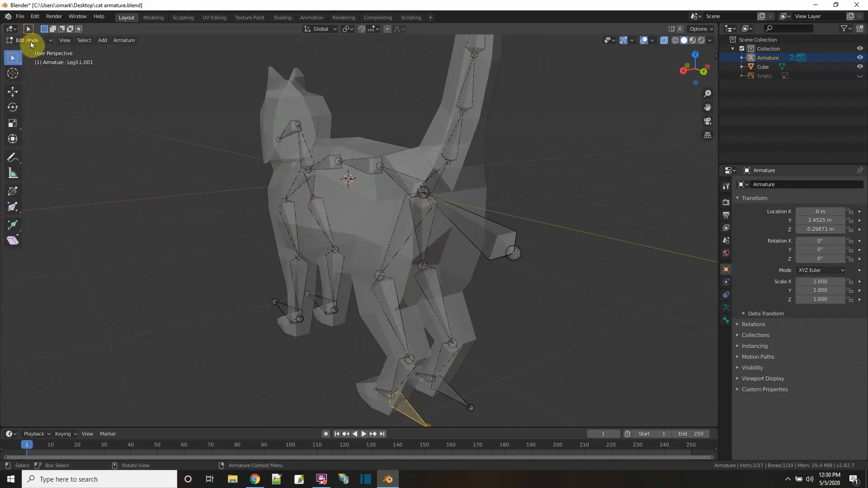
Step: Switch to Pose Mode, test moving the right hind control bone, and inspect the mirrored legs from the side
click(30, 45)
click(33, 72)
click(449, 394)
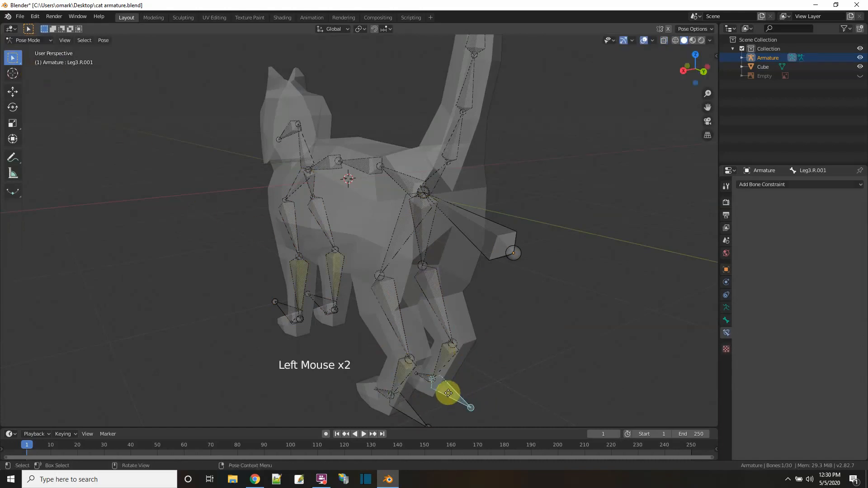
key(g)
middle_drag(503, 306, 484, 236)
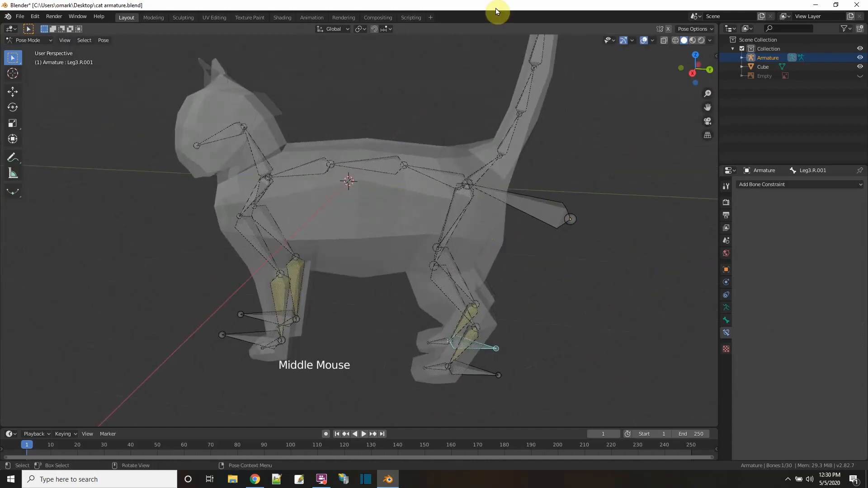
middle_drag(380, 294, 396, 250)
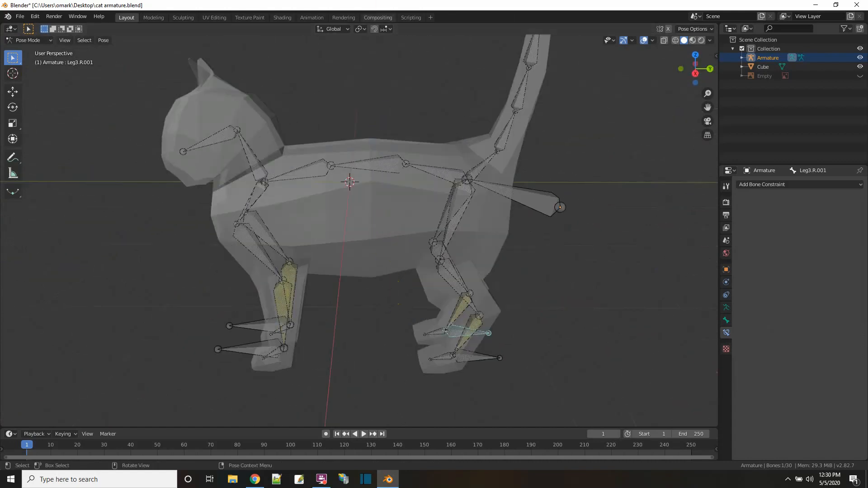